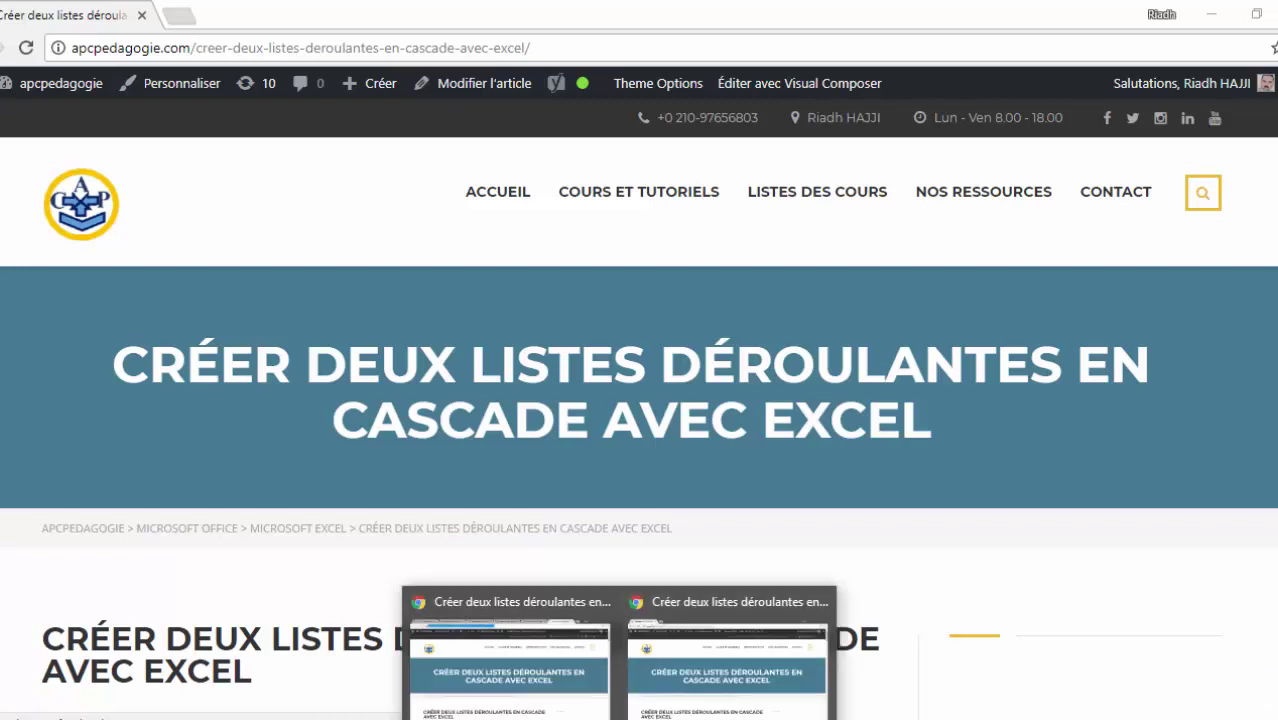
# Switch to the Excel workbook and review the delegation lists on the BD sheet and the empty birthplace columns on the Listes sheet.
pyautogui.click(662, 718)
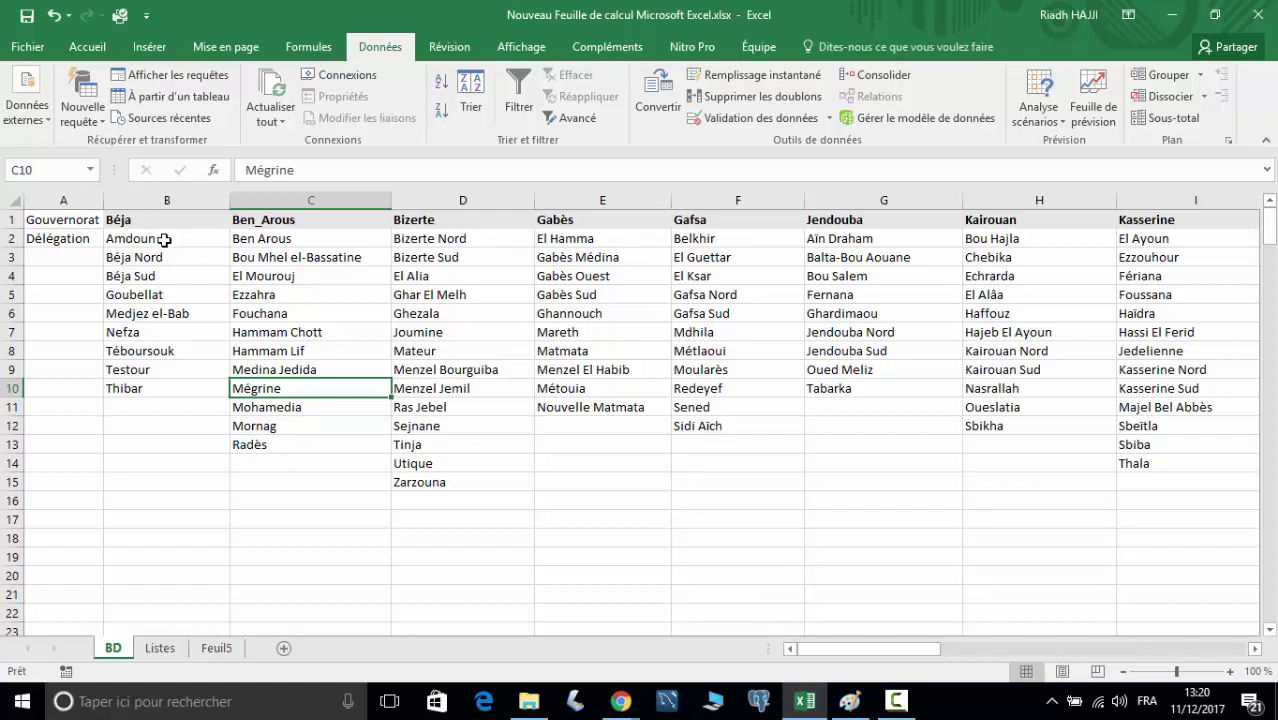
pyautogui.moveTo(164, 239); pyautogui.dragTo(188, 390)
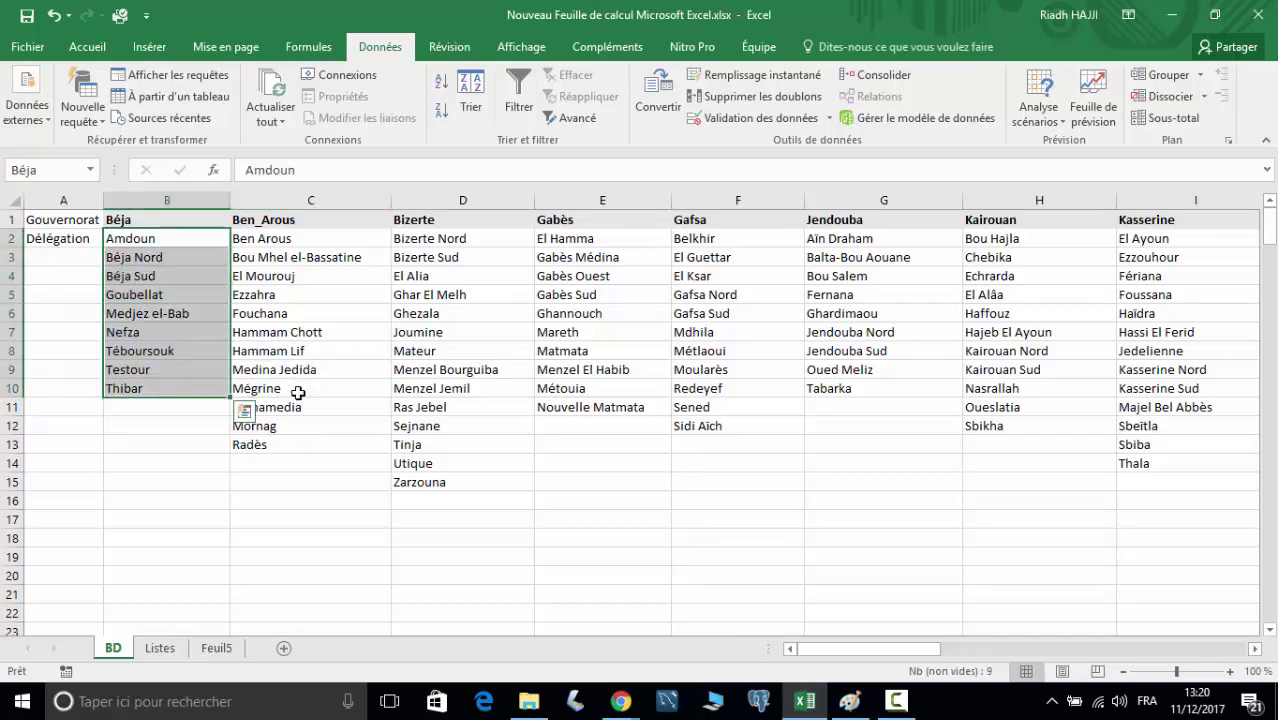
pyautogui.click(160, 648)
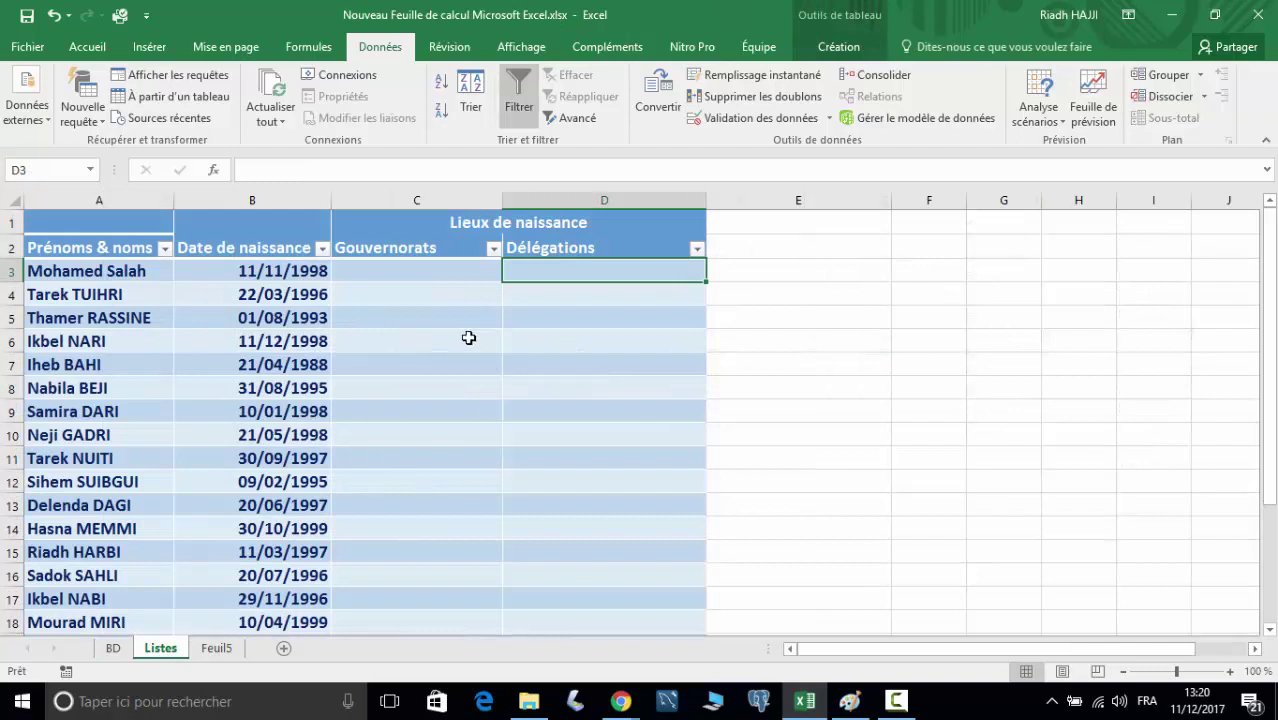
pyautogui.click(430, 338)
pyautogui.click(420, 272)
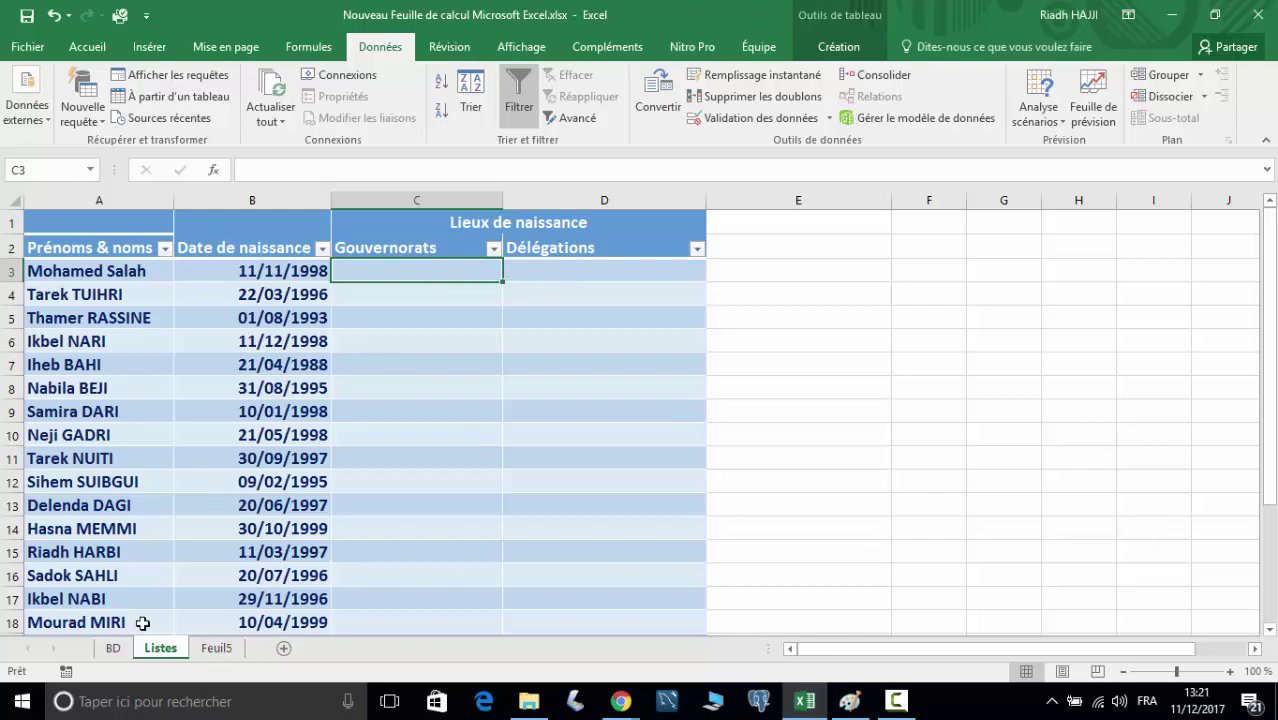
pyautogui.click(118, 650)
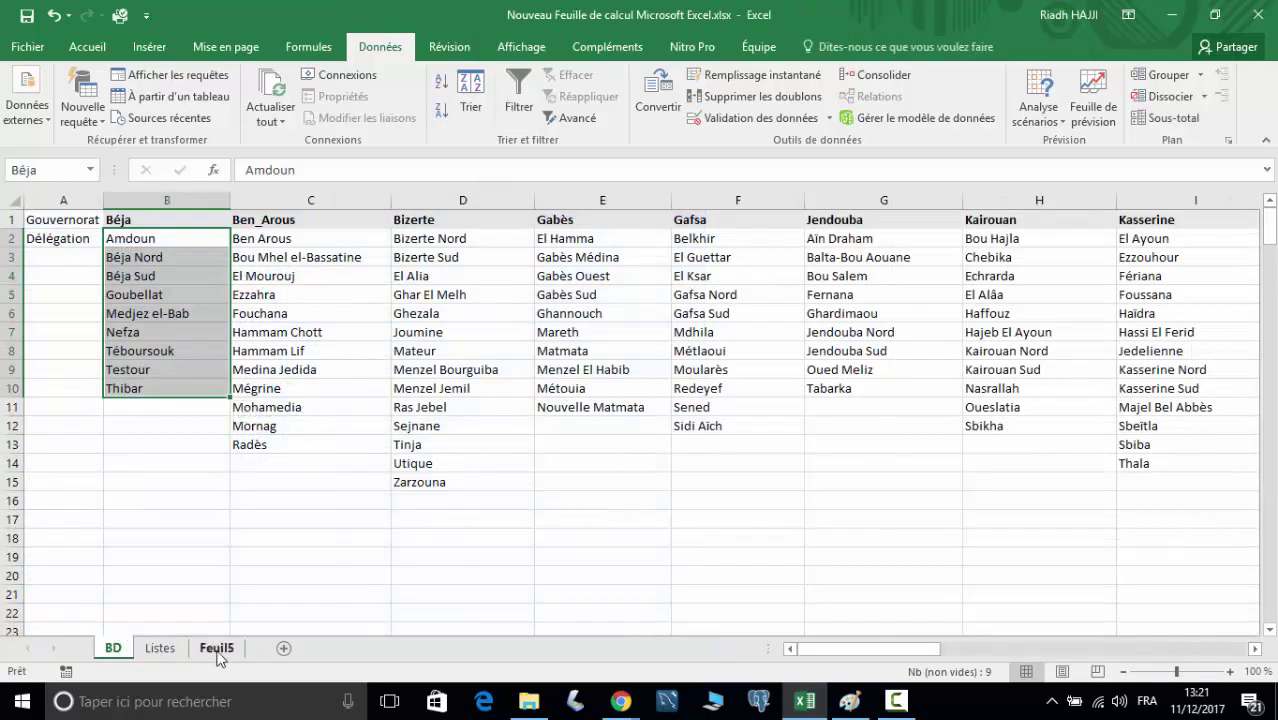
pyautogui.click(161, 649)
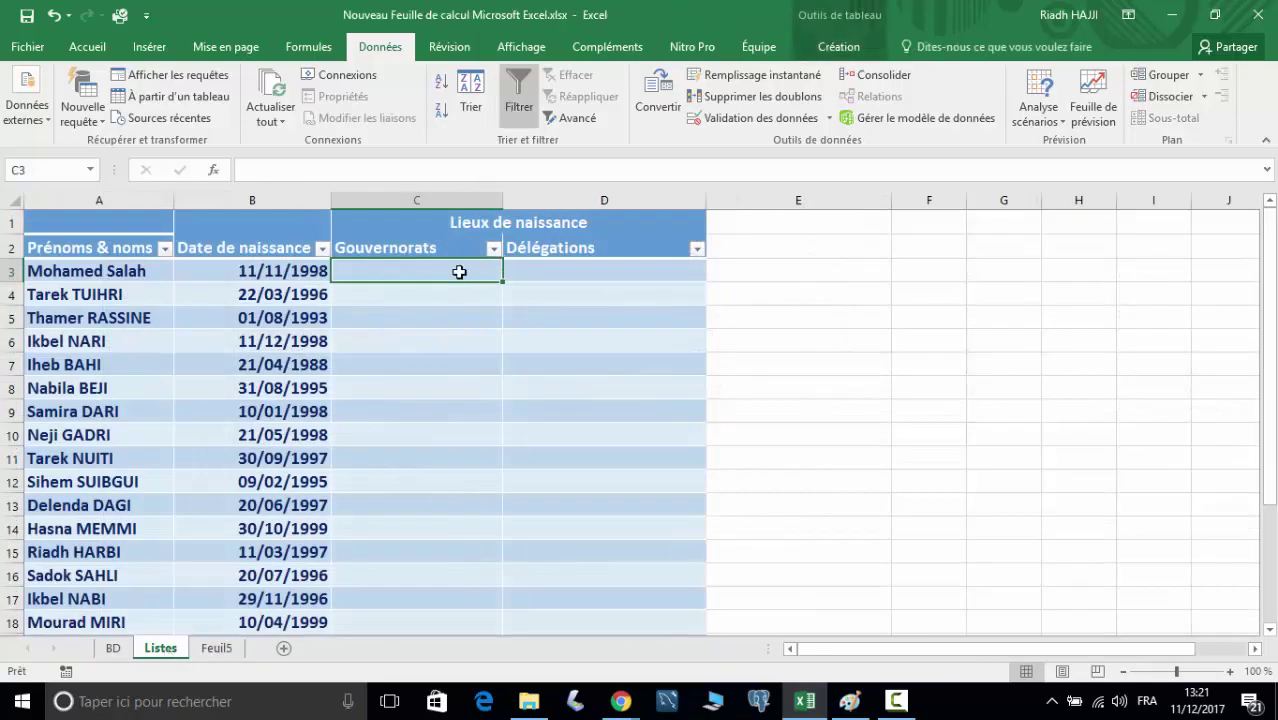
pyautogui.click(113, 648)
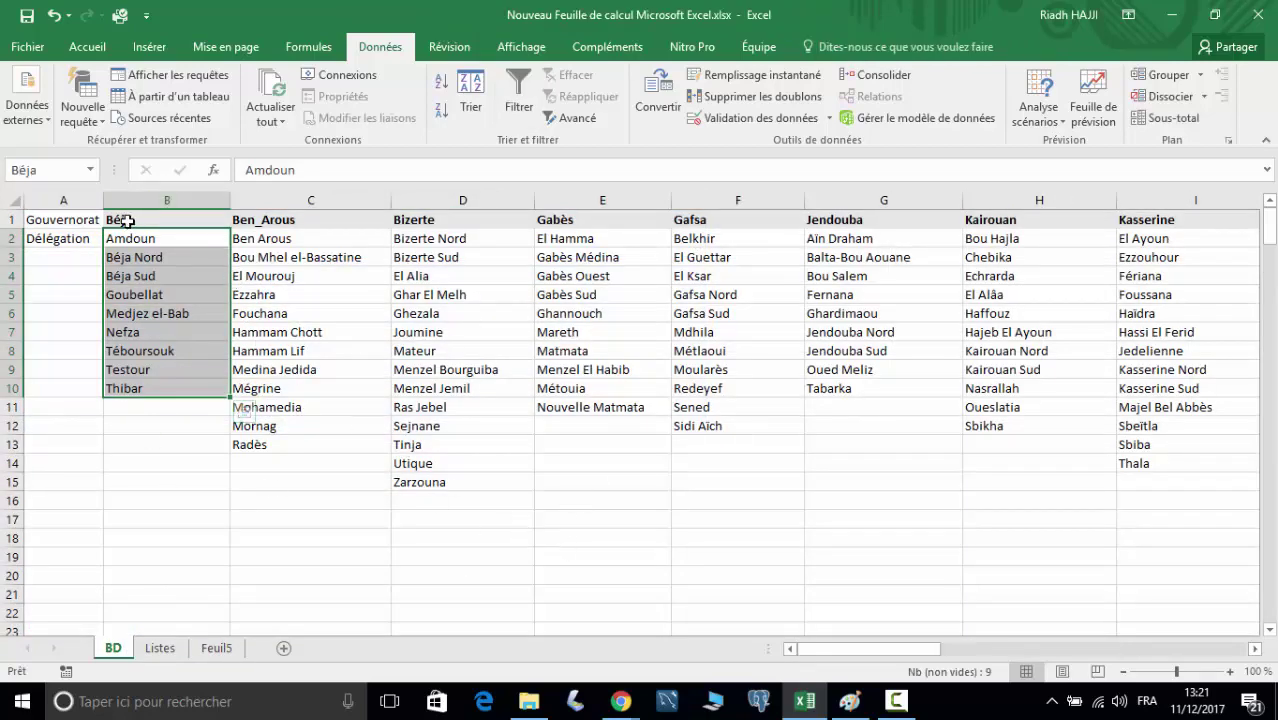
pyautogui.moveTo(127, 221); pyautogui.dragTo(998, 214)
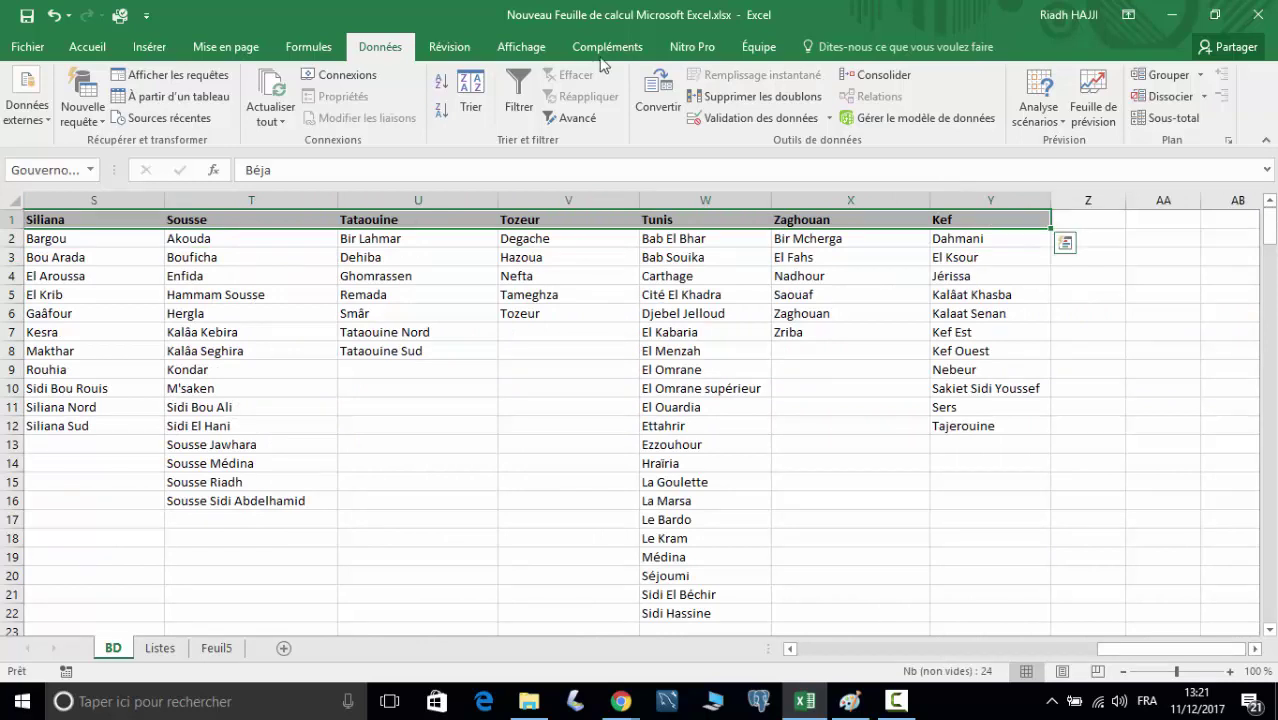
pyautogui.click(323, 48)
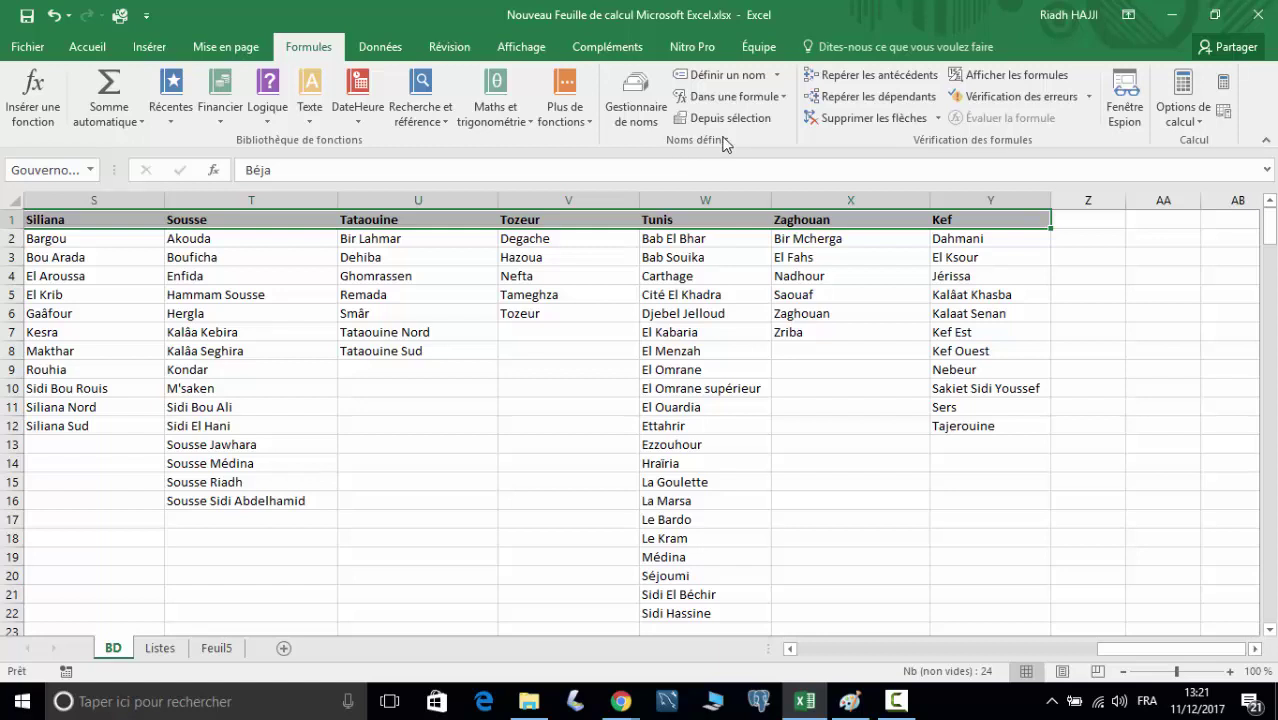
pyautogui.click(778, 78)
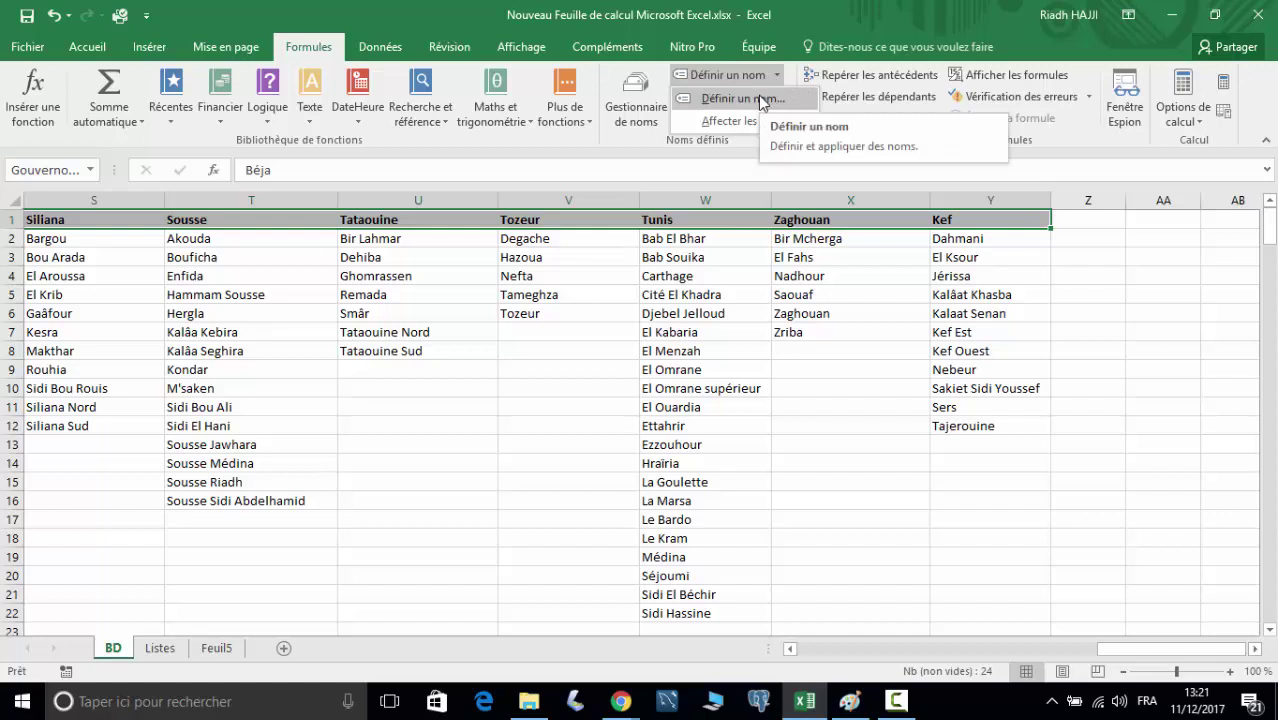
pyautogui.click(760, 99)
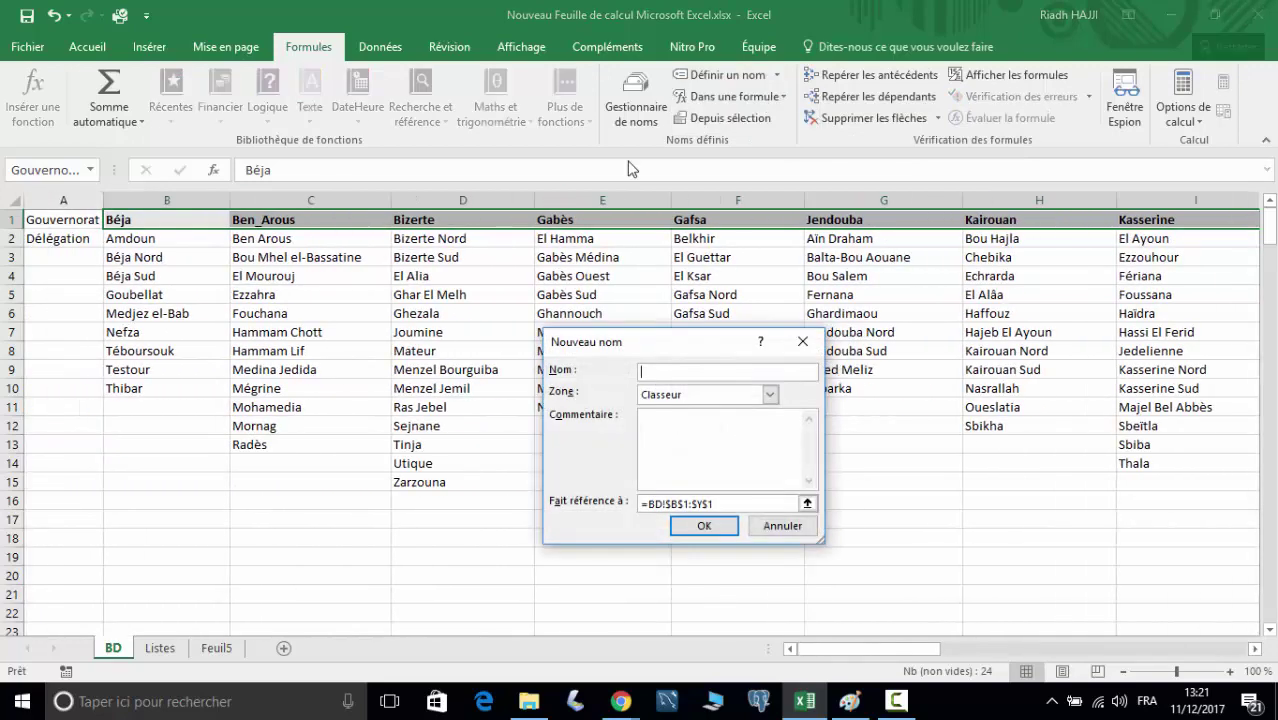
pyautogui.click(782, 525)
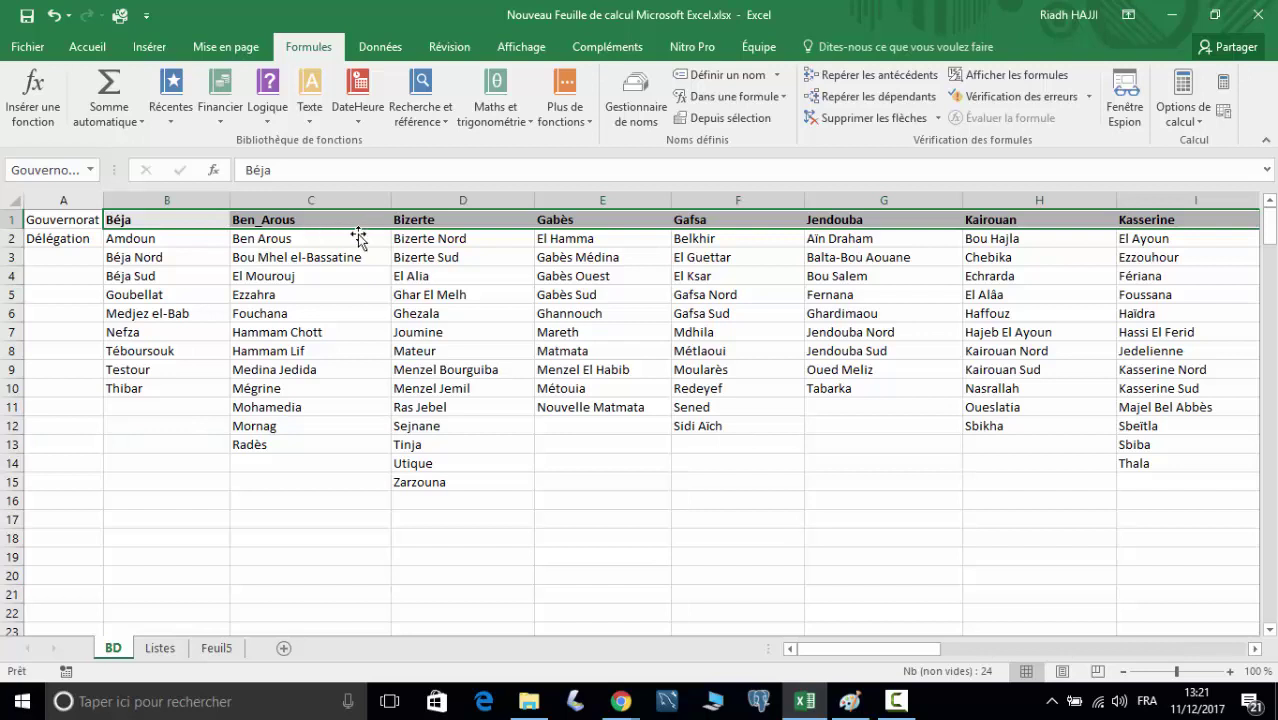
pyautogui.click(276, 389)
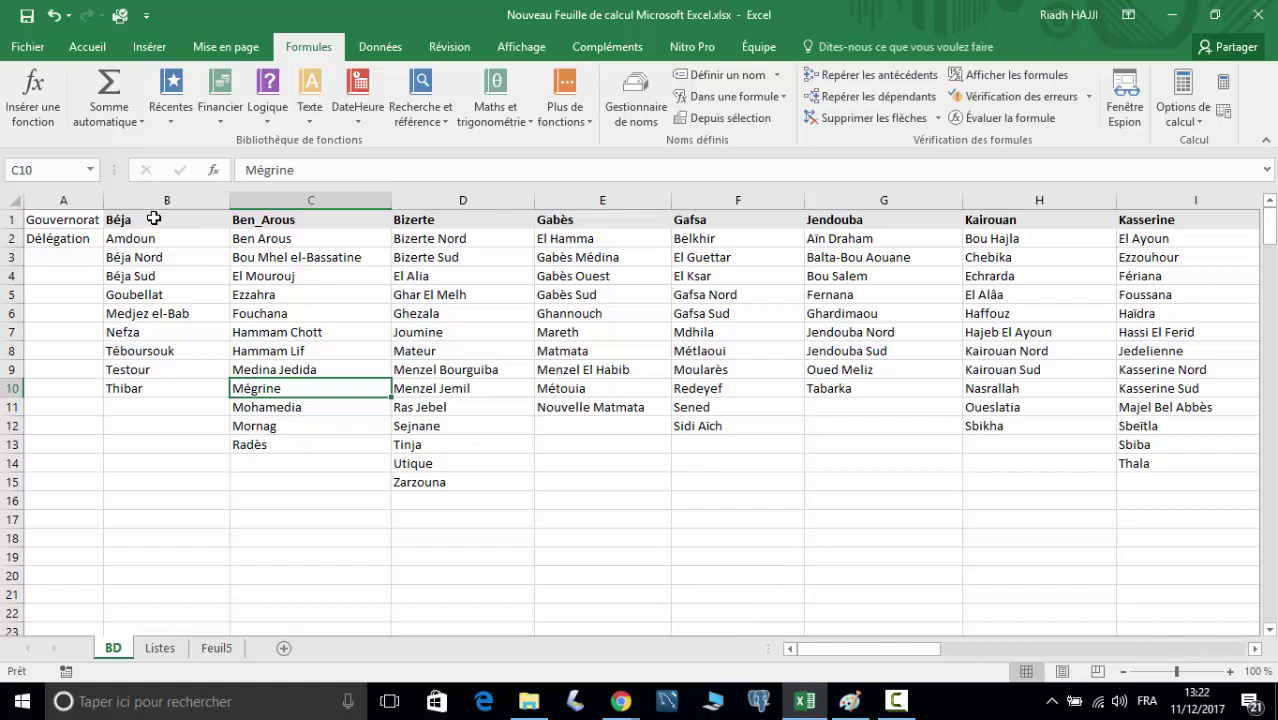
# Create a named range from the Béja column B1:B10 on the BD sheet, taking its name from the top row.
pyautogui.moveTo(153, 219); pyautogui.dragTo(162, 388)
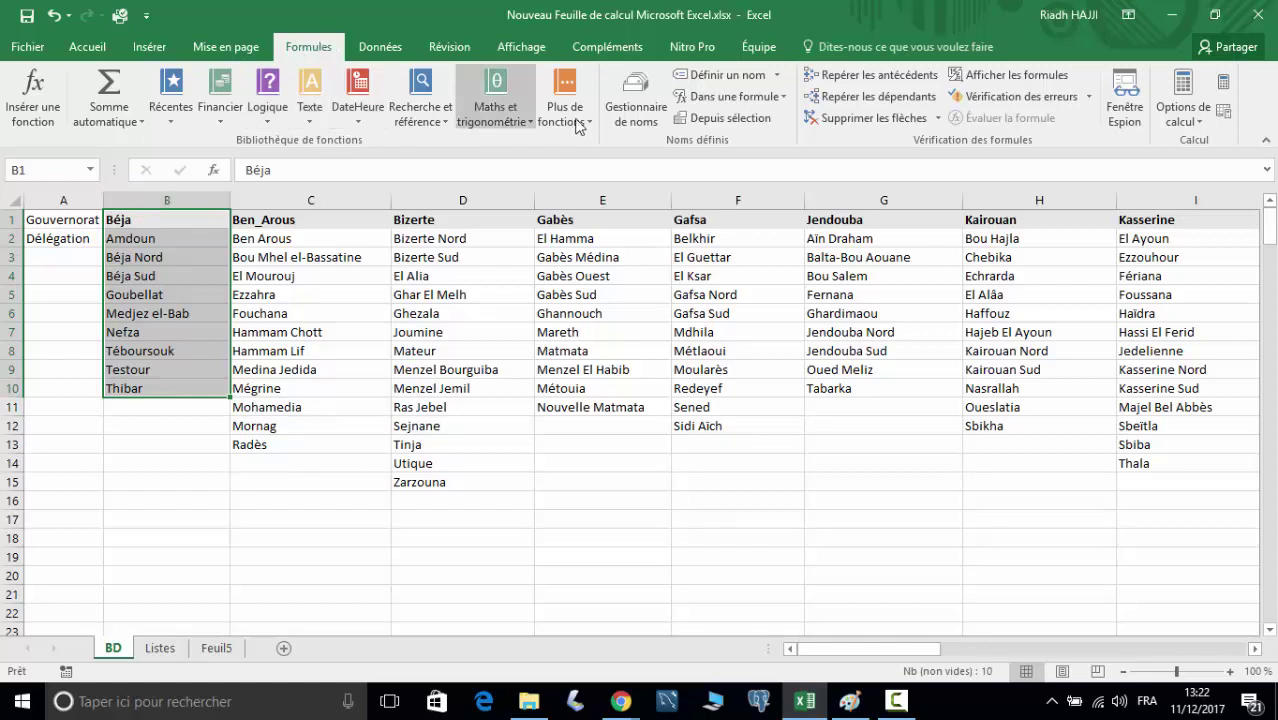
pyautogui.click(721, 121)
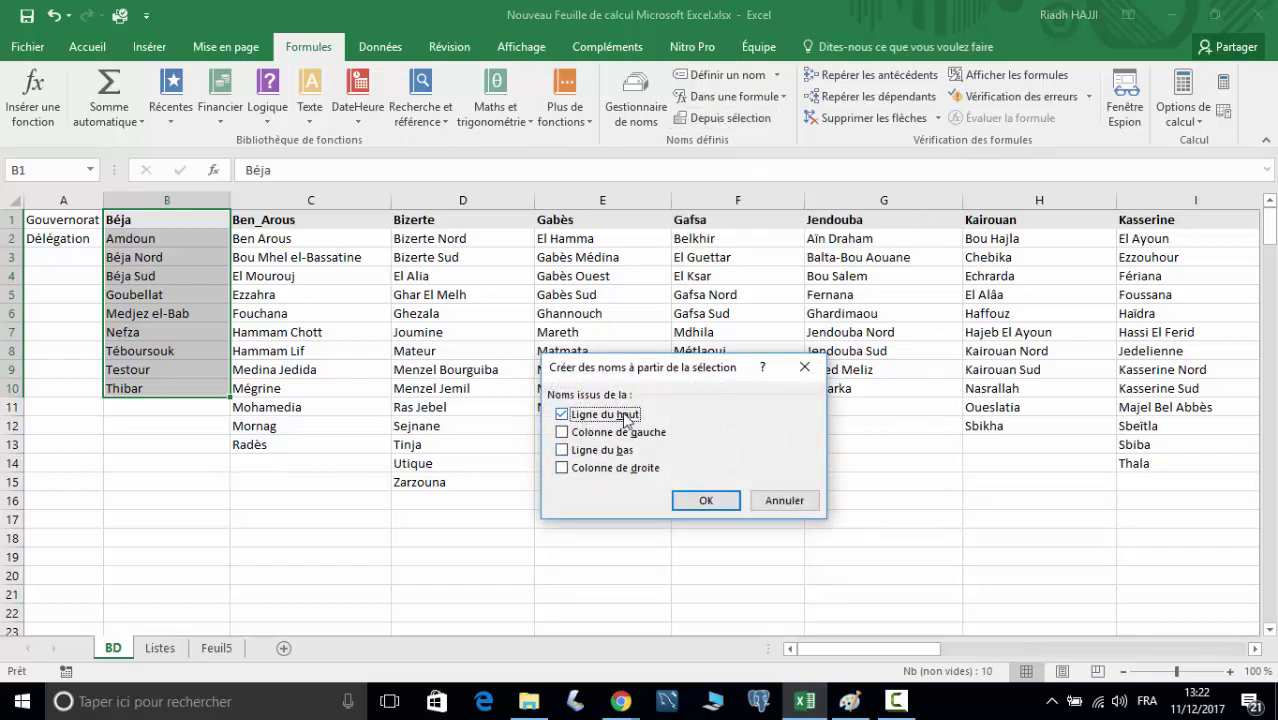
pyautogui.click(703, 503)
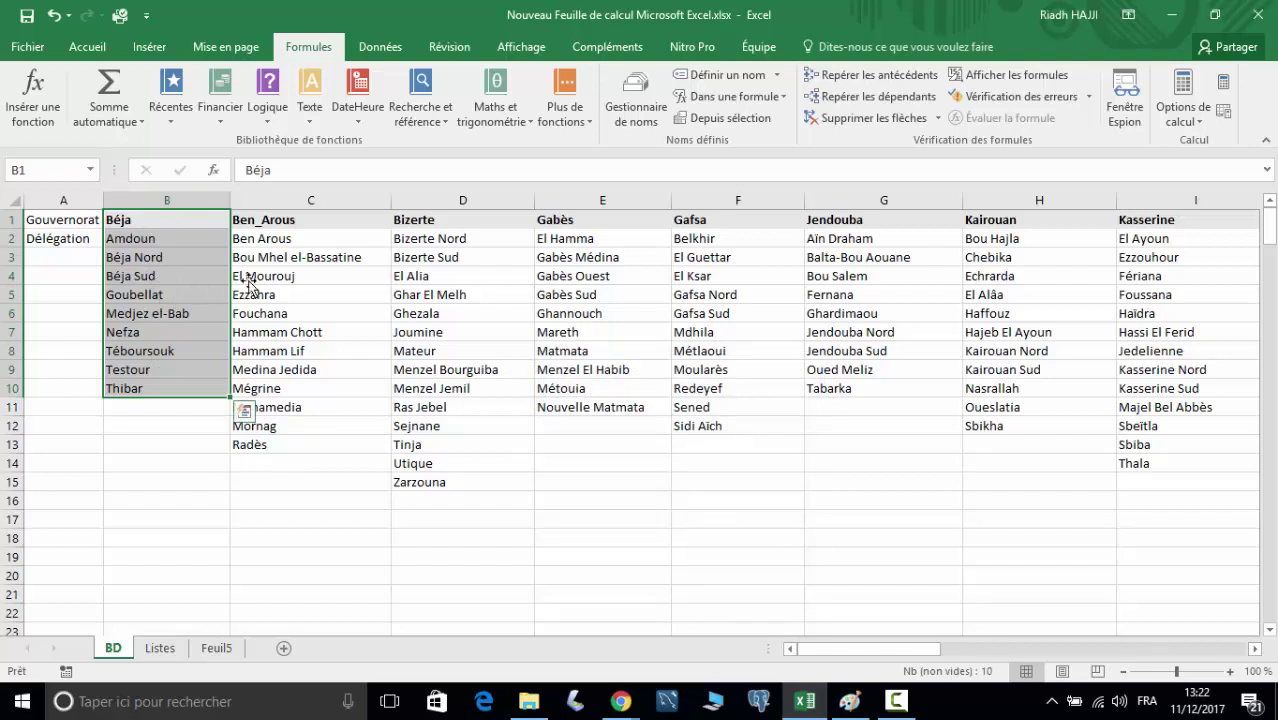
# Create a named range from the Ben_Arous column C1:C13, taking its name from the top row.
pyautogui.moveTo(303, 224); pyautogui.dragTo(321, 444)
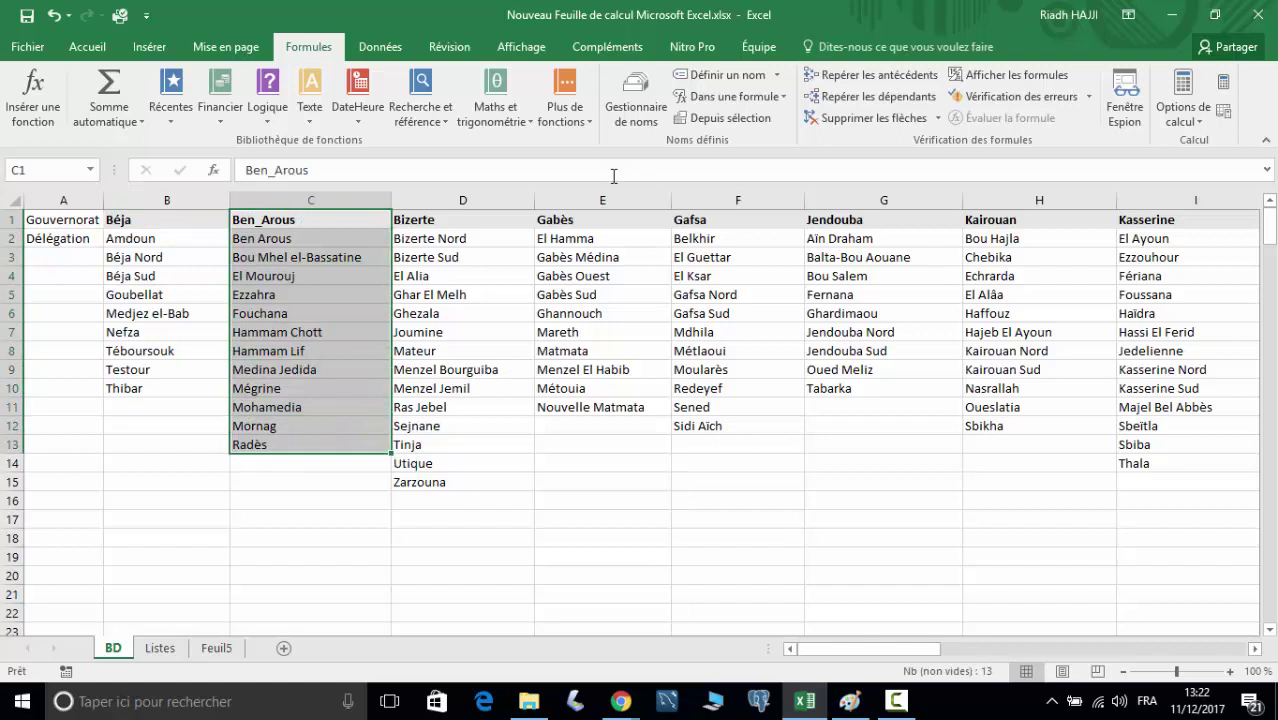
pyautogui.click(738, 117)
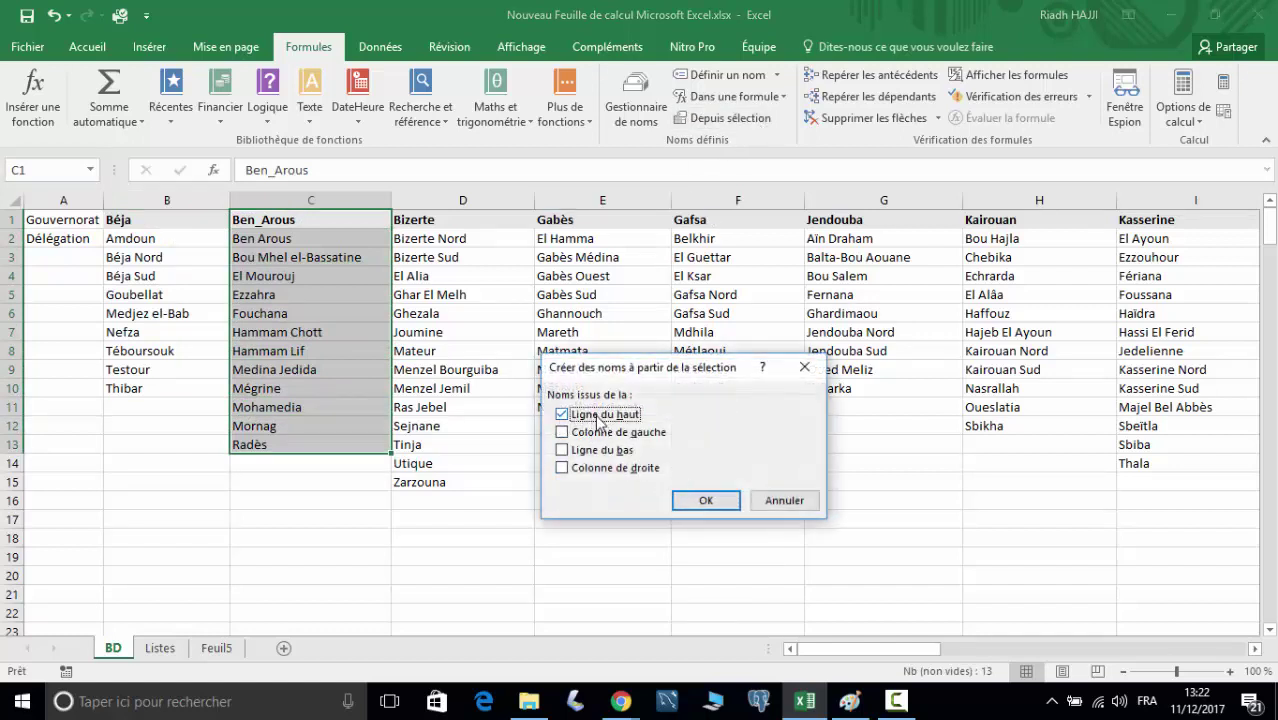
pyautogui.click(706, 500)
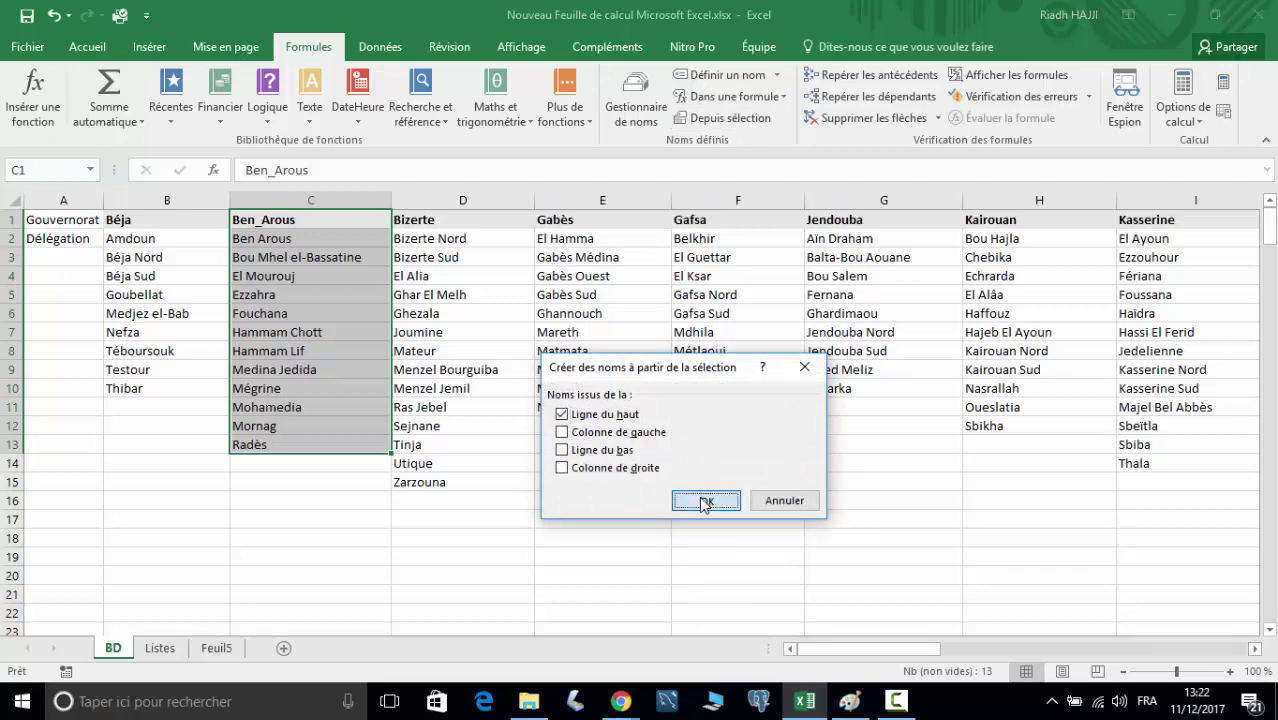
# Create top-row named ranges for the remaining governorate columns, from Bizerte through Kef.
pyautogui.moveTo(482, 226); pyautogui.dragTo(488, 411)
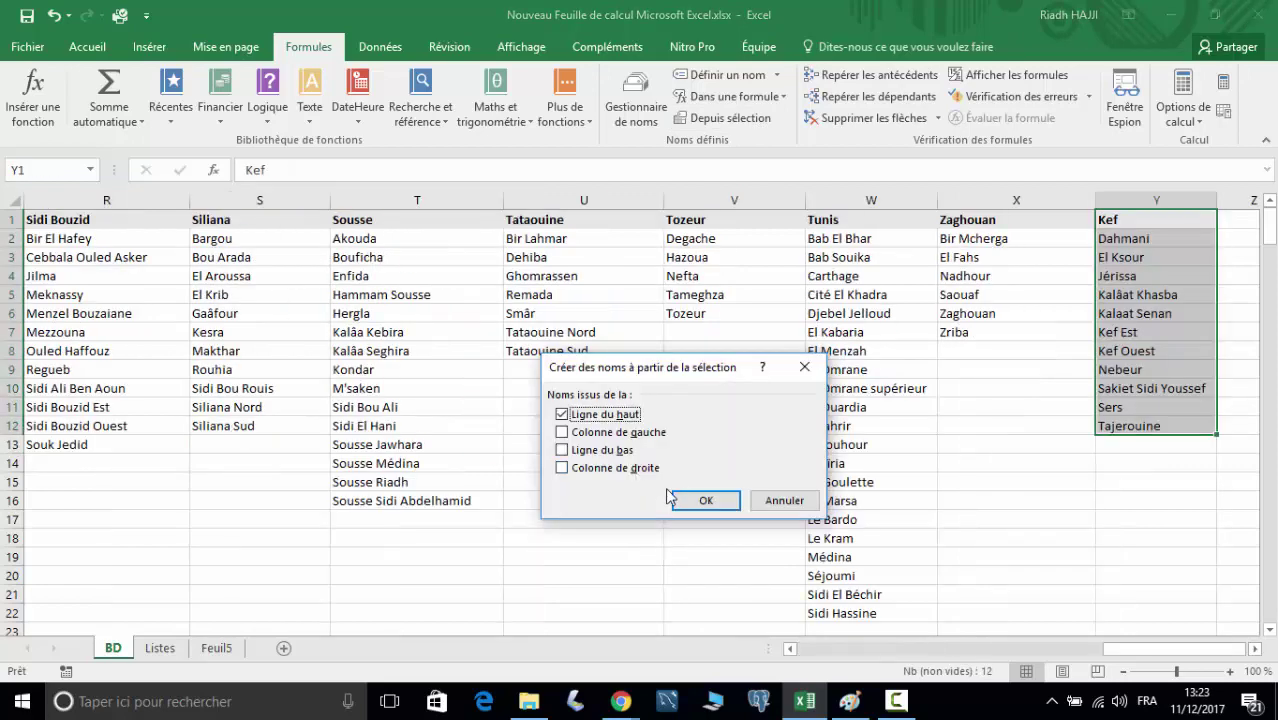
pyautogui.click(689, 508)
pyautogui.moveTo(1155, 649); pyautogui.dragTo(793, 643)
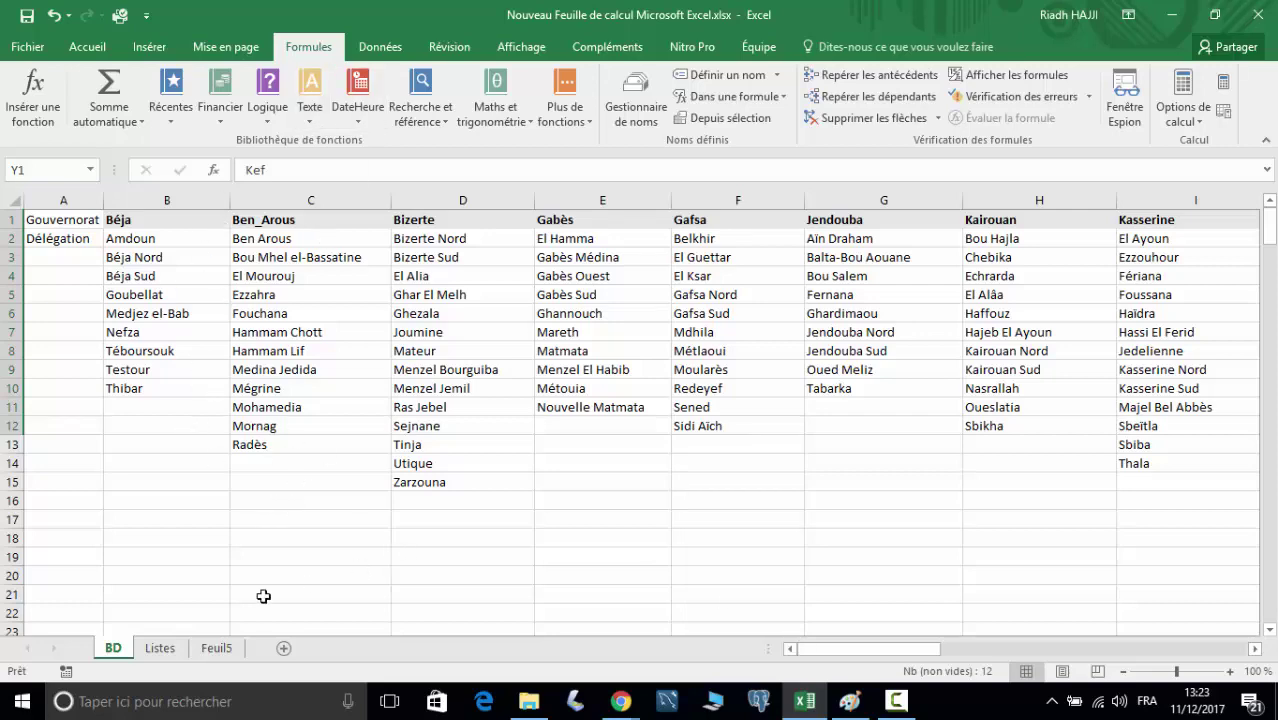
# Apply data validation to cell C3 on the Listes sheet, allowing a Liste with the source =gouvernorats.
pyautogui.click(160, 648)
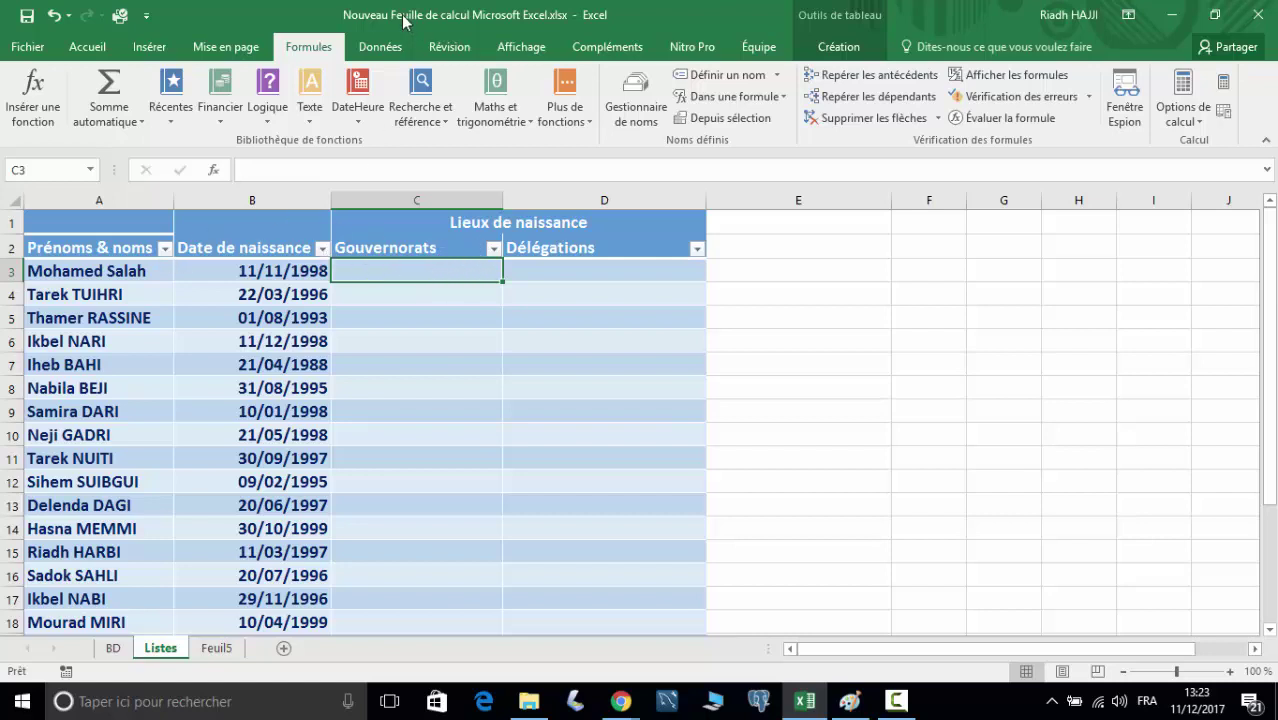
pyautogui.click(386, 52)
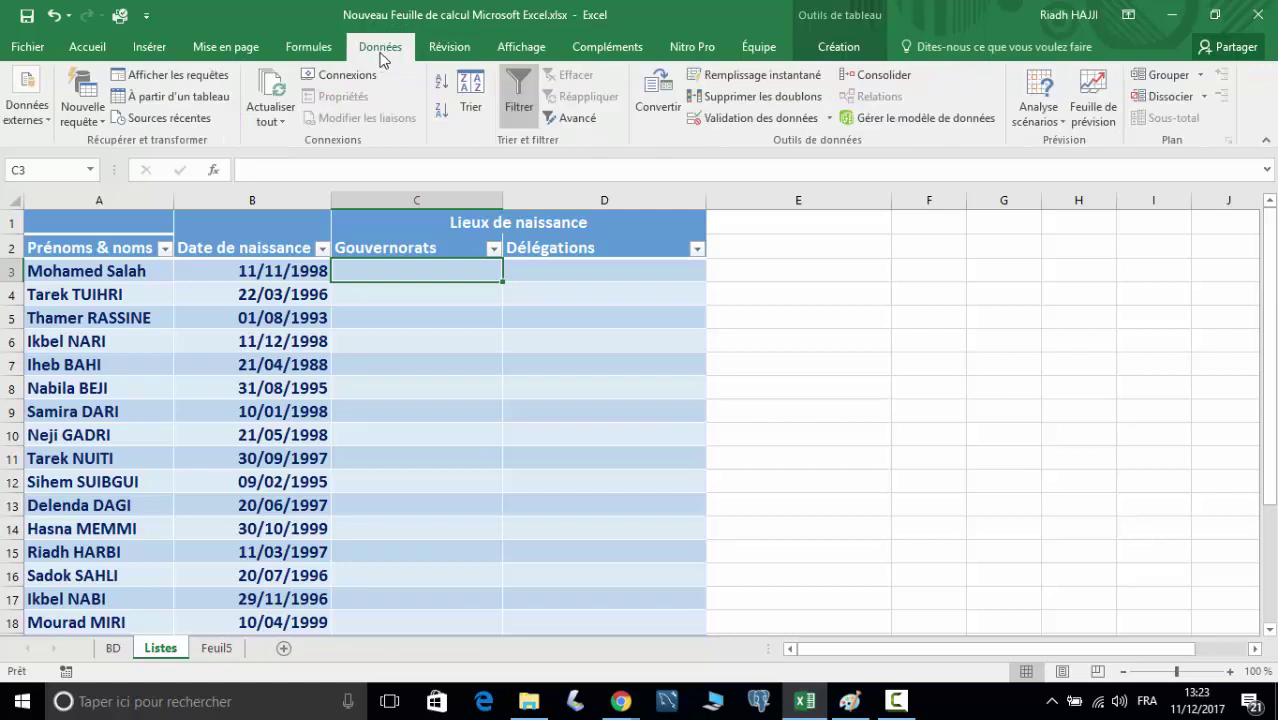
pyautogui.click(829, 118)
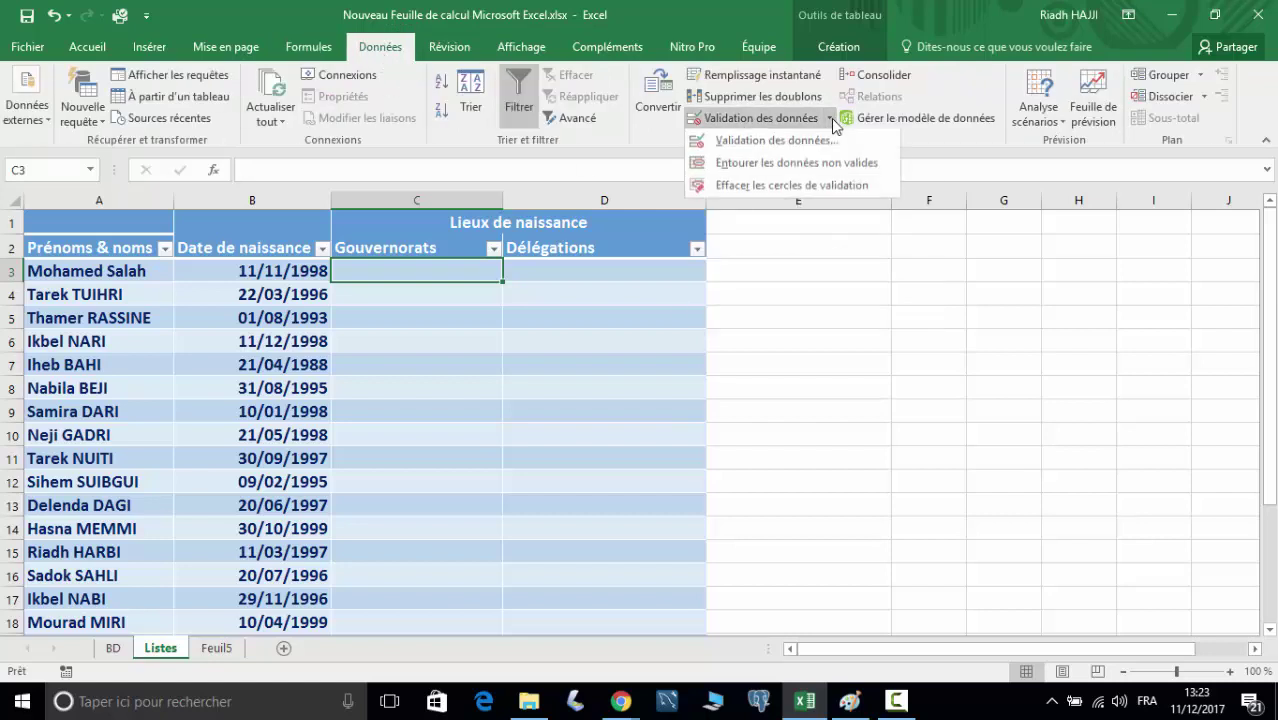
pyautogui.click(775, 143)
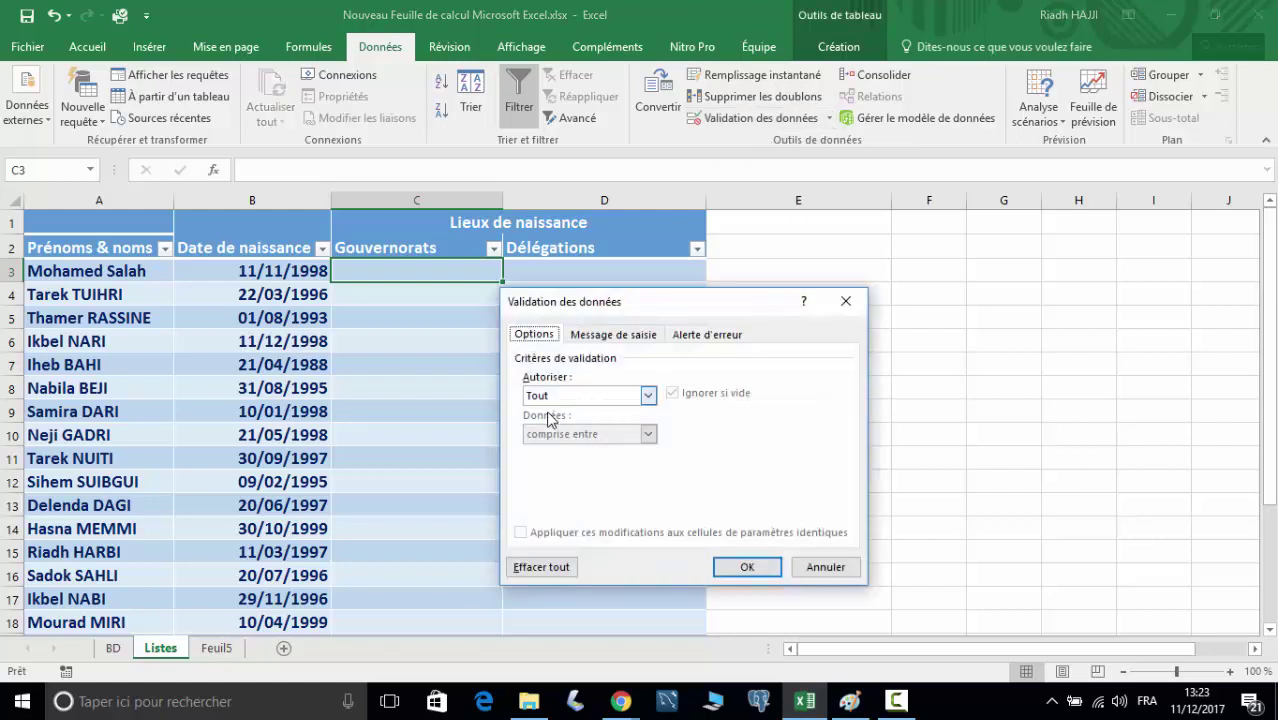
pyautogui.click(647, 396)
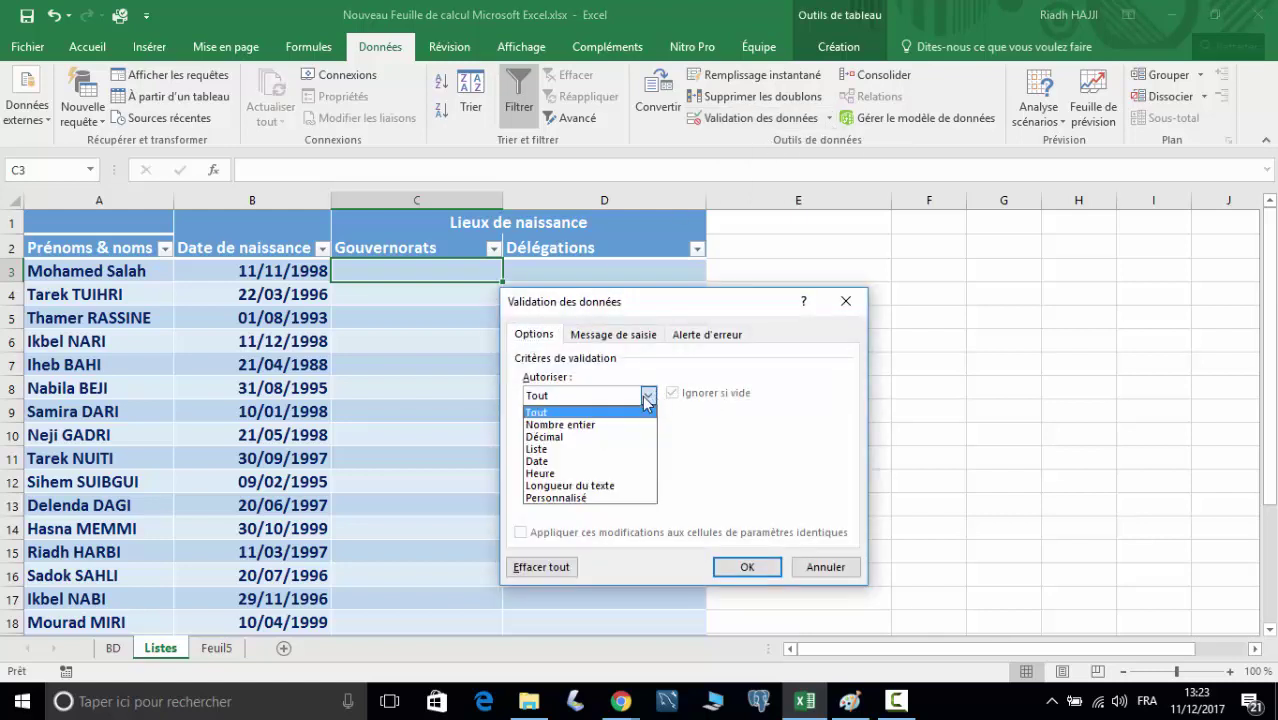
pyautogui.click(620, 450)
pyautogui.click(587, 471)
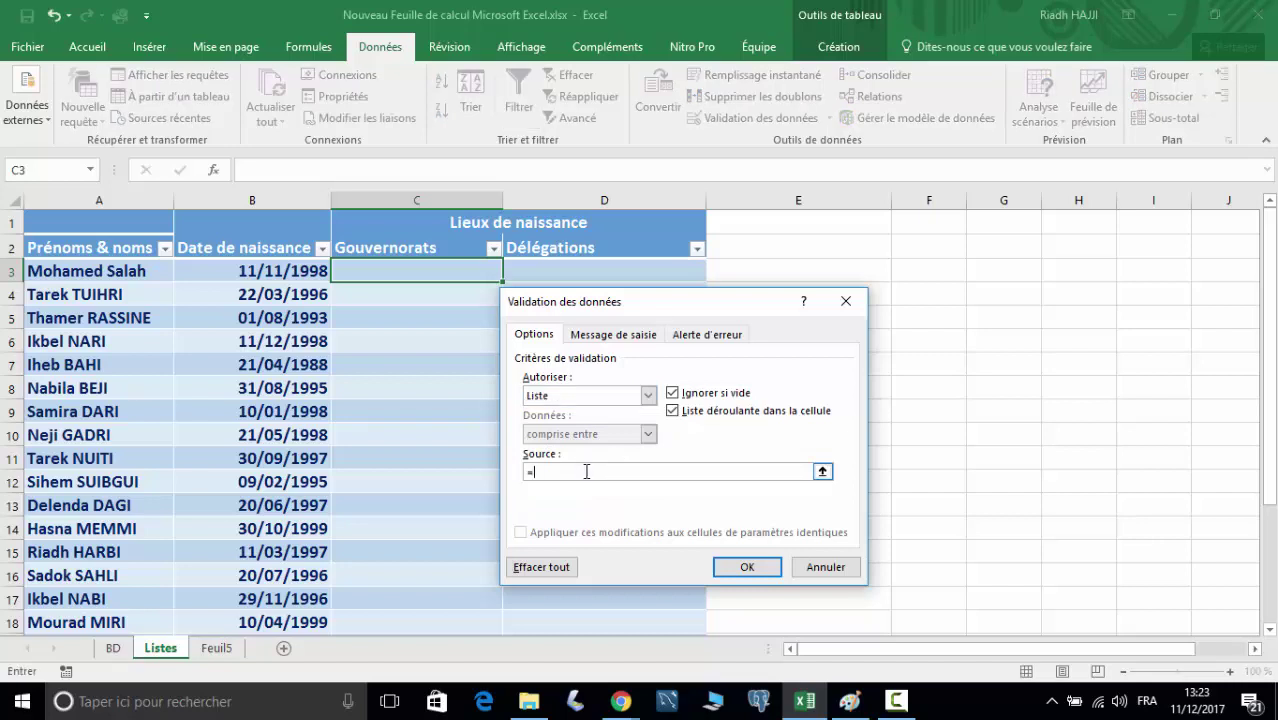
pyautogui.write('=gouv')
pyautogui.write('ern')
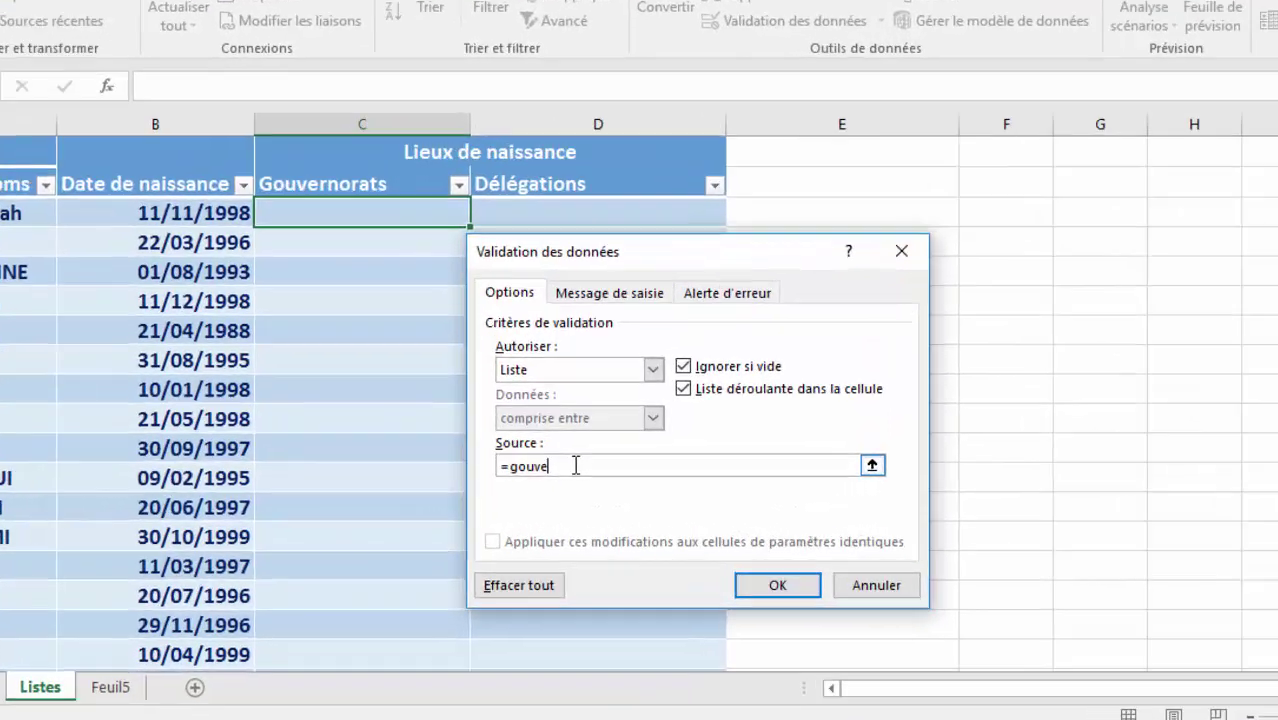
pyautogui.write('orats')
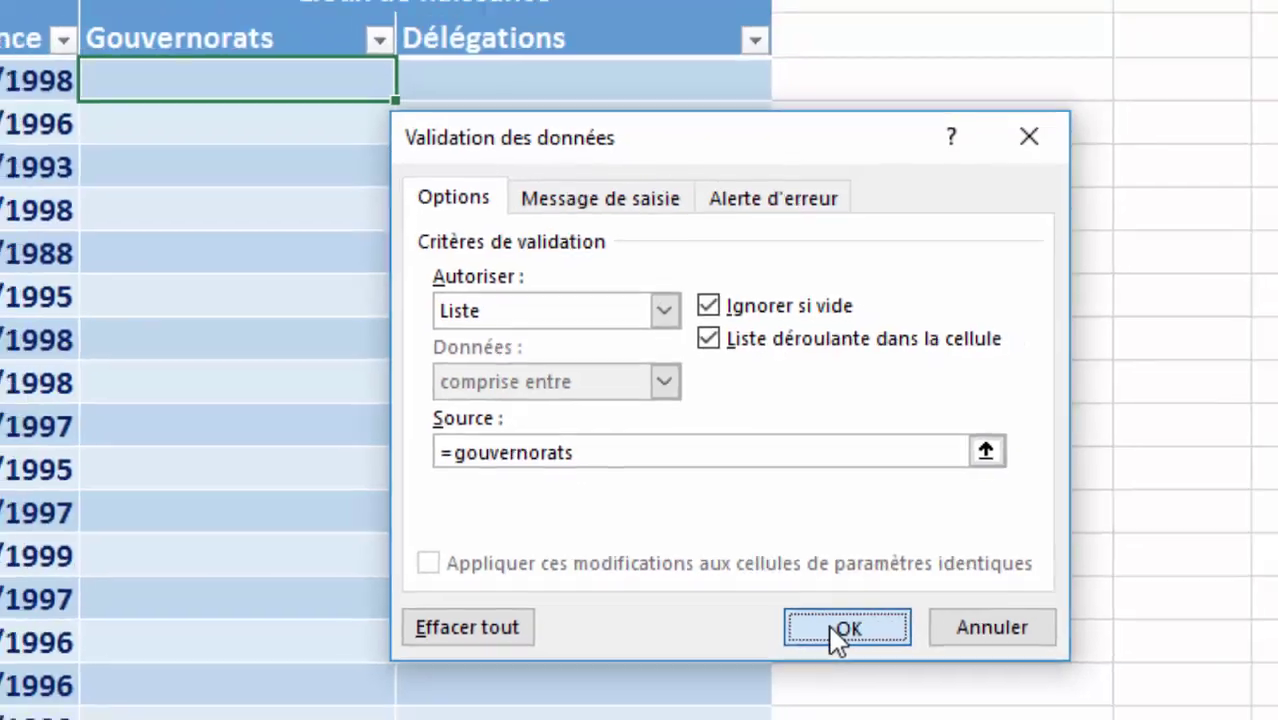
pyautogui.click(856, 646)
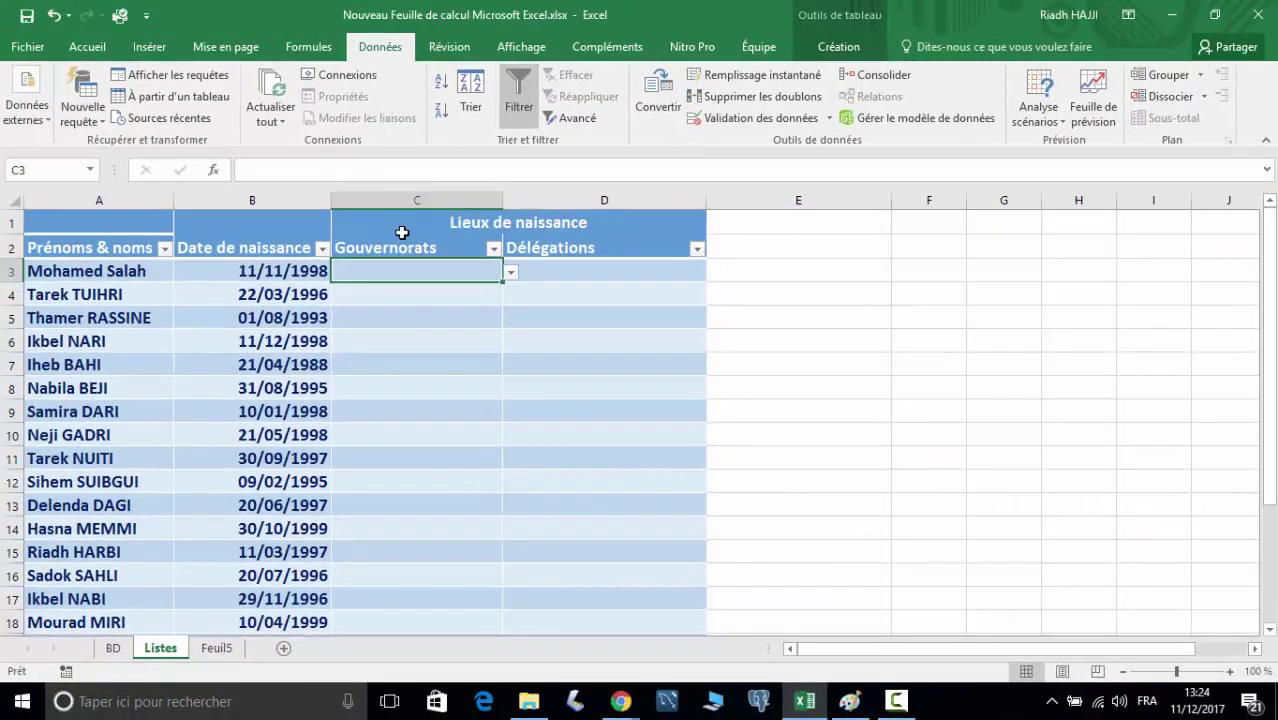
# Preview the governorate choices in the drop-down list of cell C3.
pyautogui.click(512, 276)
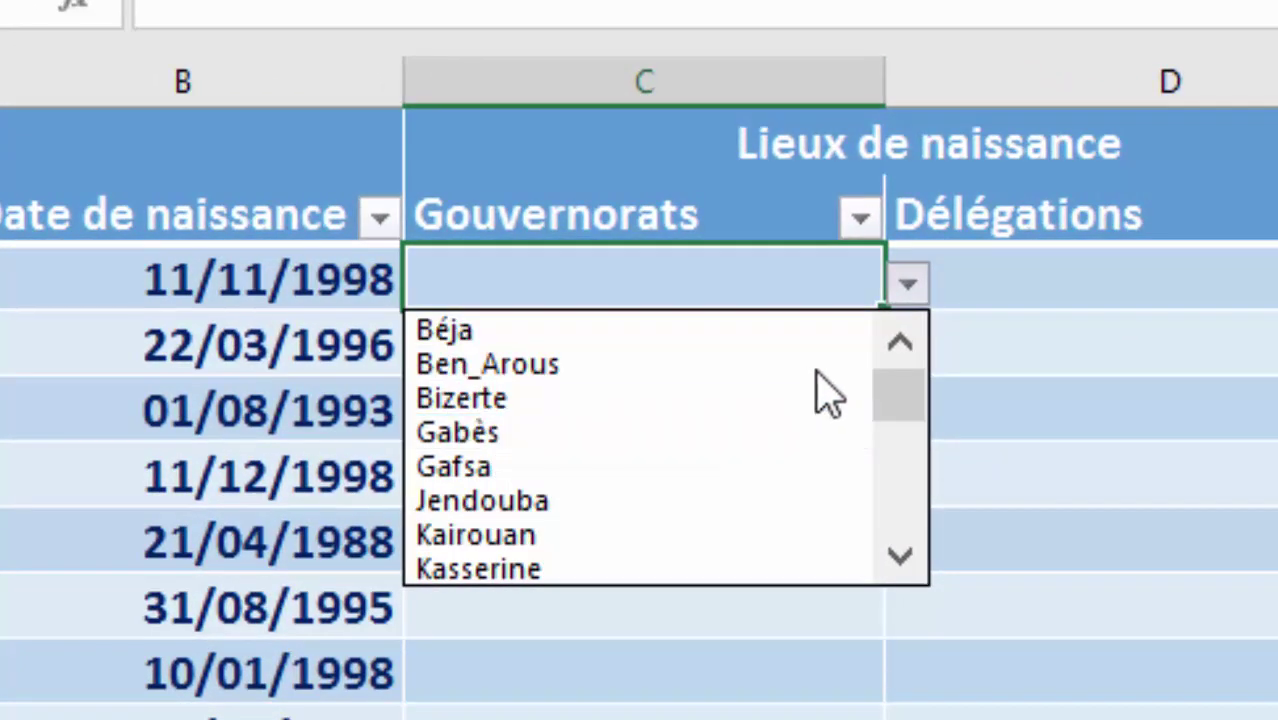
pyautogui.moveTo(903, 405)
pyautogui.mouseDown()
pyautogui.moveTo(907, 551)
pyautogui.moveTo(897, 335)
pyautogui.moveTo(884, 597)
pyautogui.moveTo(895, 626)
pyautogui.moveTo(913, 393)
pyautogui.mouseUp()
pyautogui.click(1092, 290)
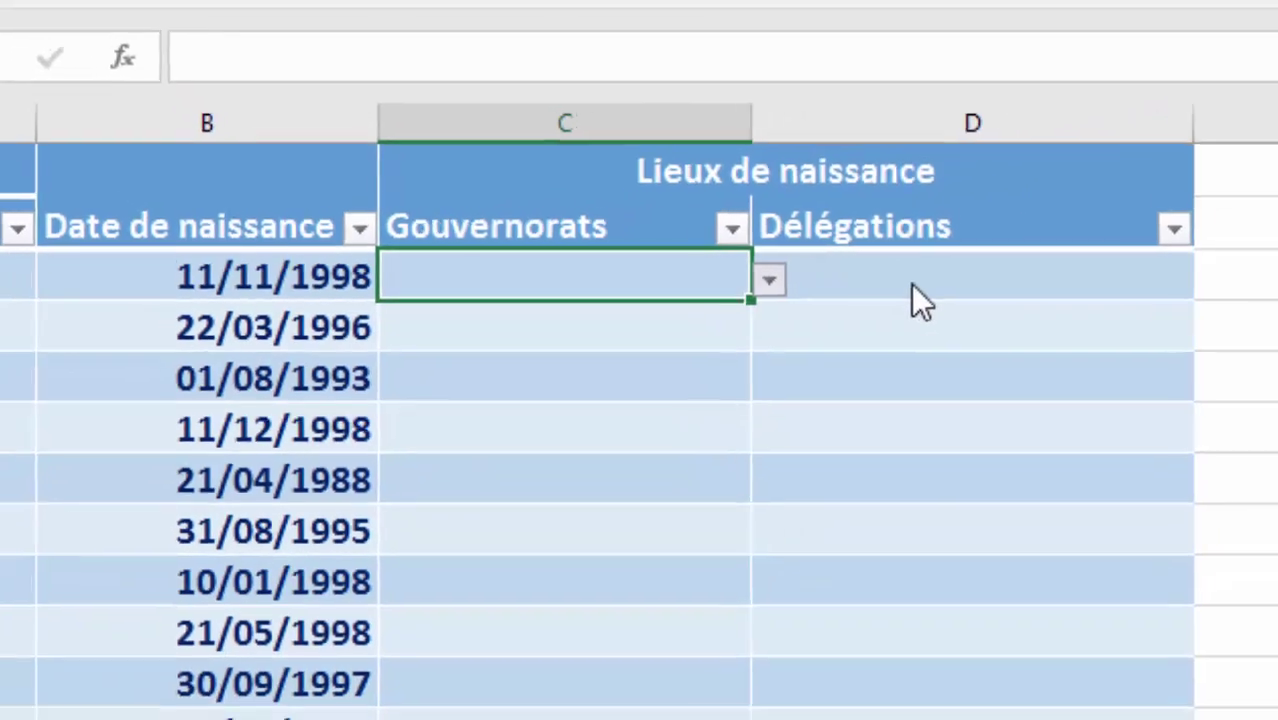
# Apply data validation to cell D3, allowing a Liste with the source =indirect(c3), and accept the source despite the warning.
pyautogui.click(913, 284)
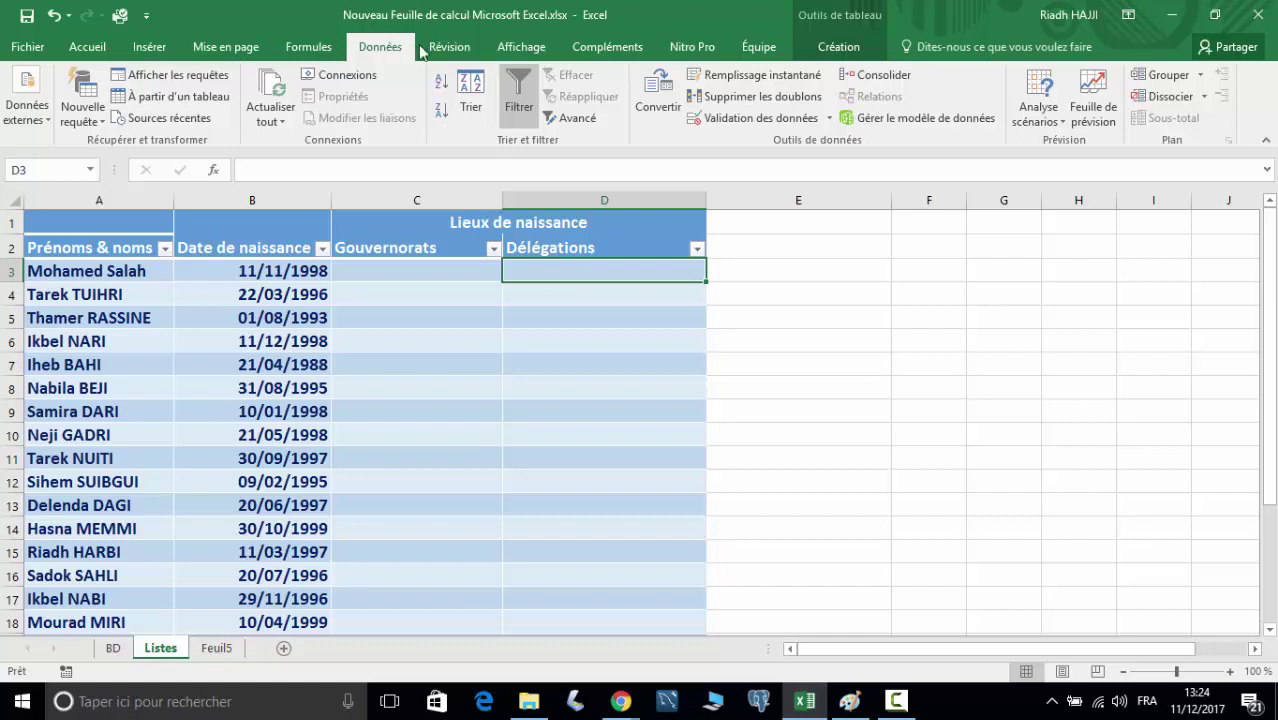
pyautogui.click(829, 119)
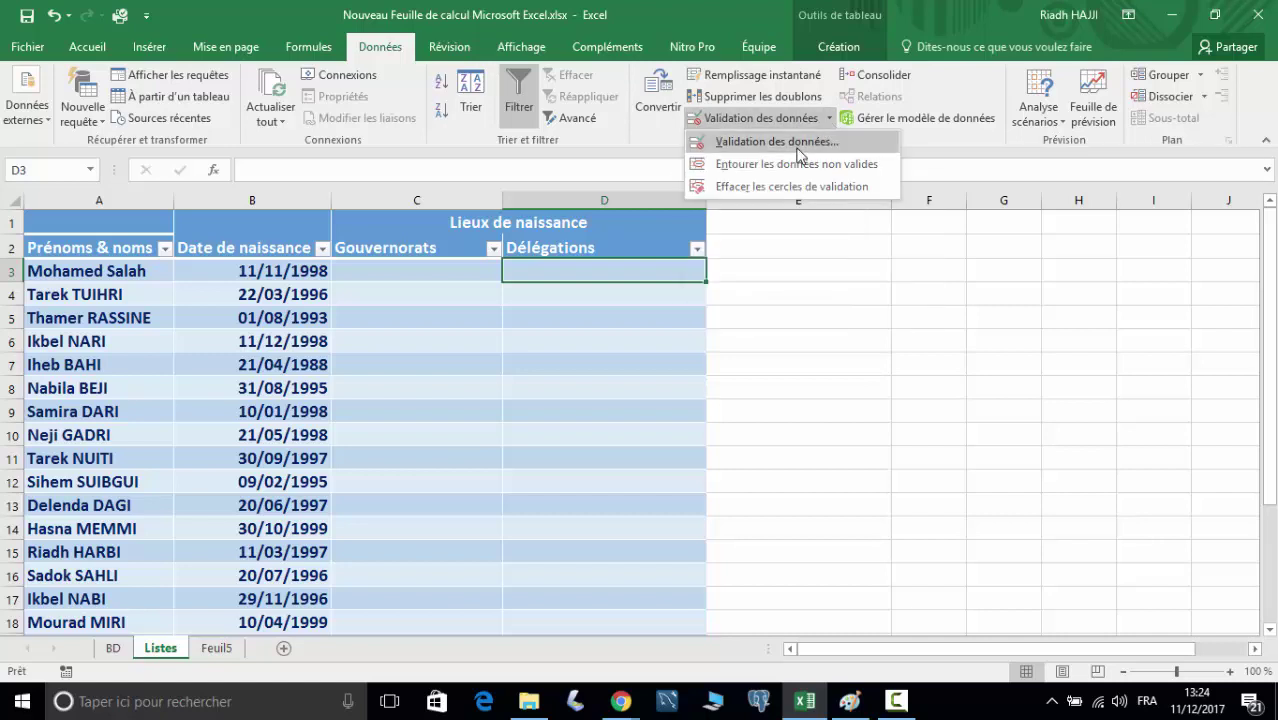
pyautogui.click(790, 142)
pyautogui.moveTo(652, 312); pyautogui.dragTo(713, 130)
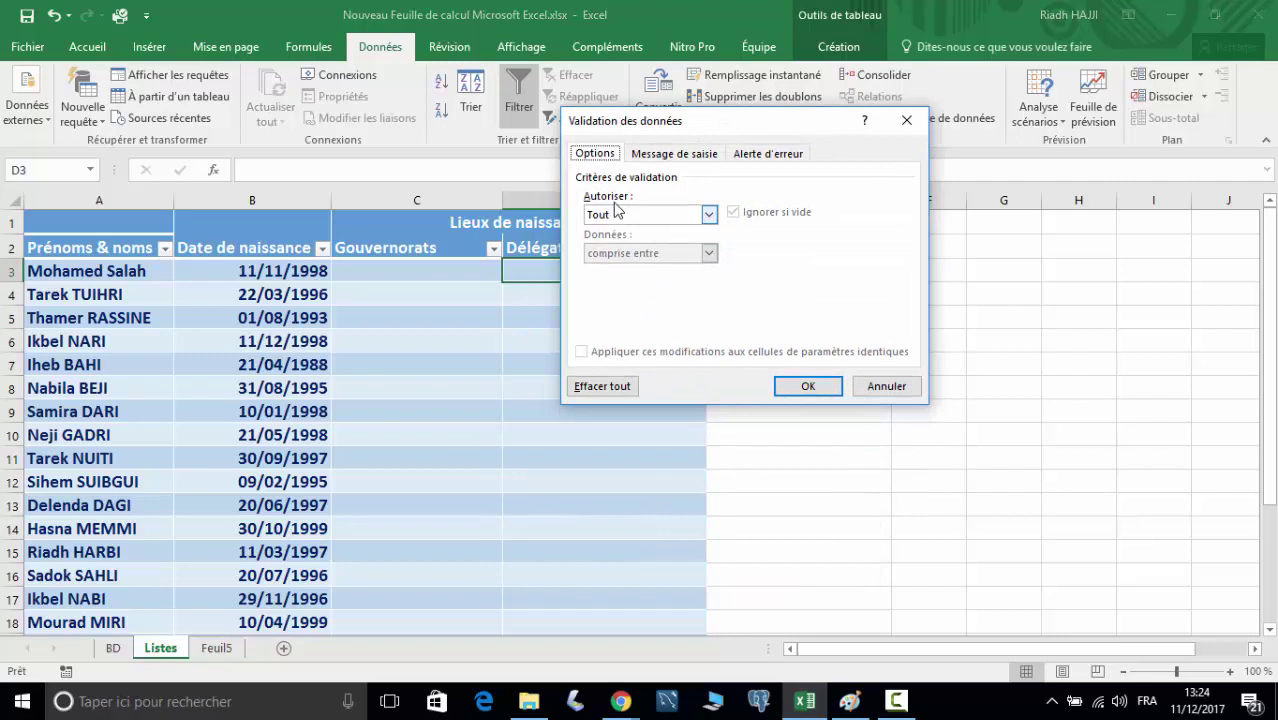
pyautogui.click(708, 214)
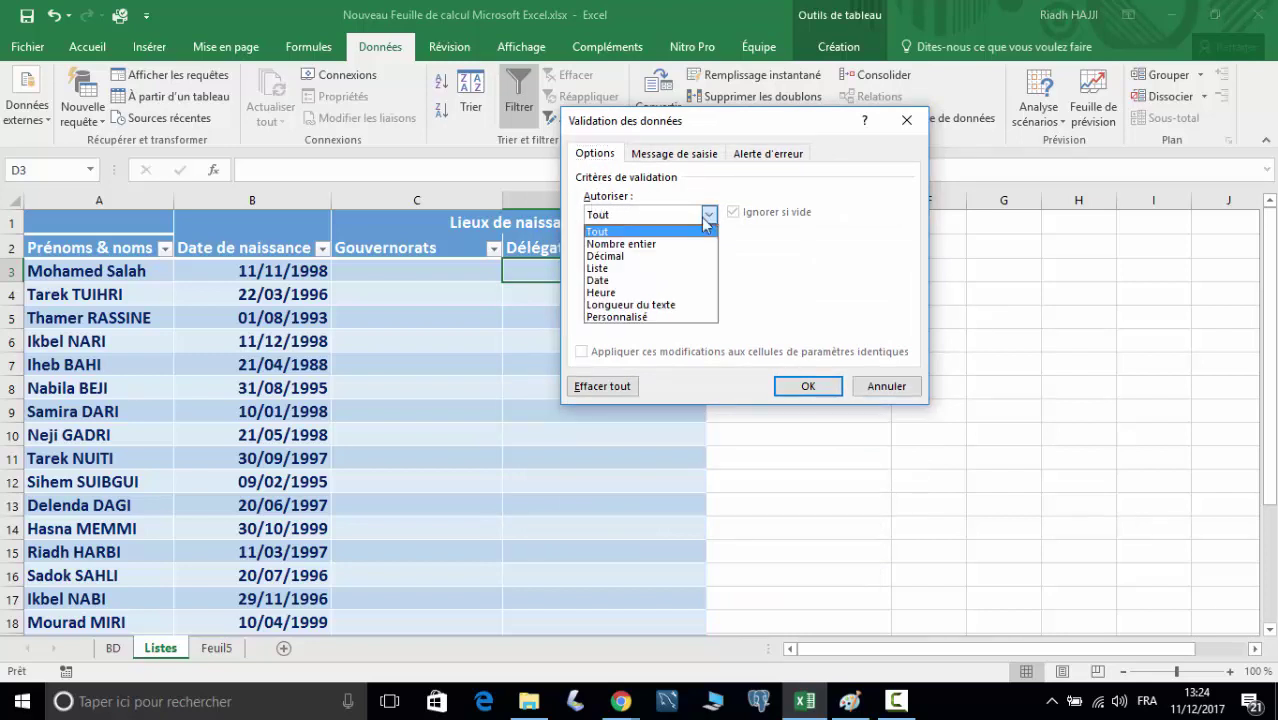
pyautogui.click(620, 268)
pyautogui.click(672, 290)
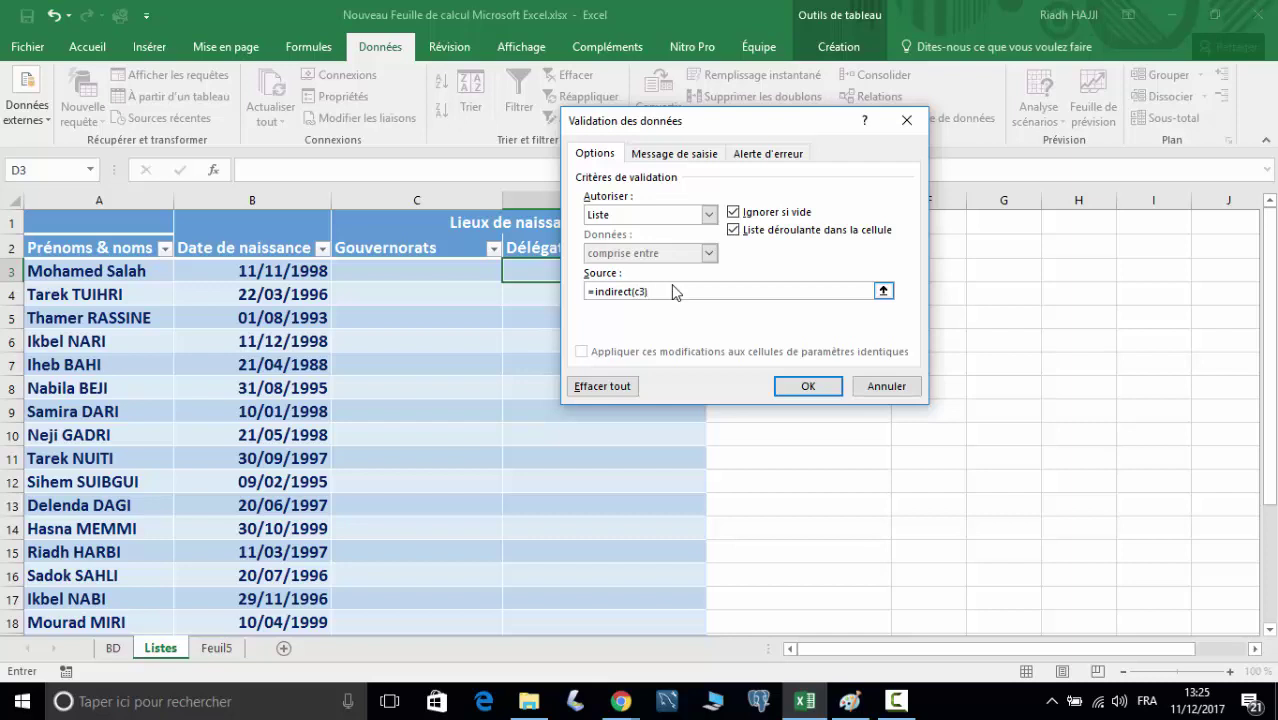
pyautogui.click(800, 389)
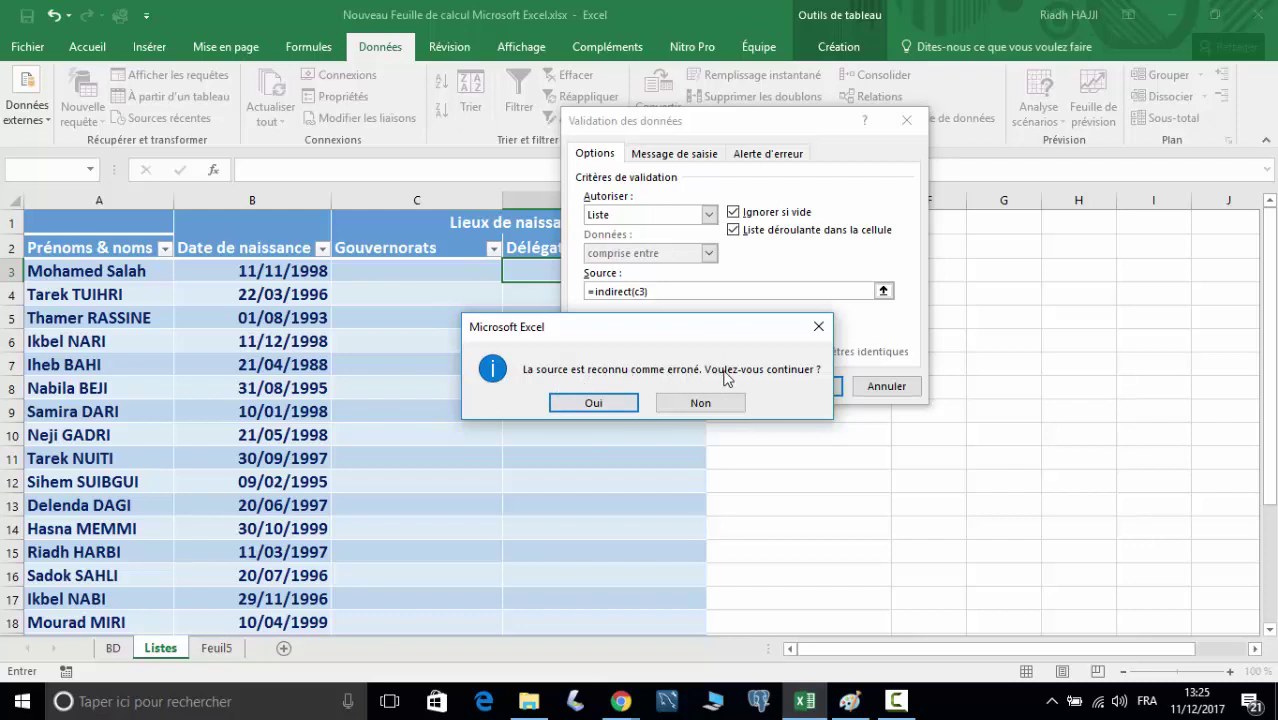
pyautogui.click(594, 403)
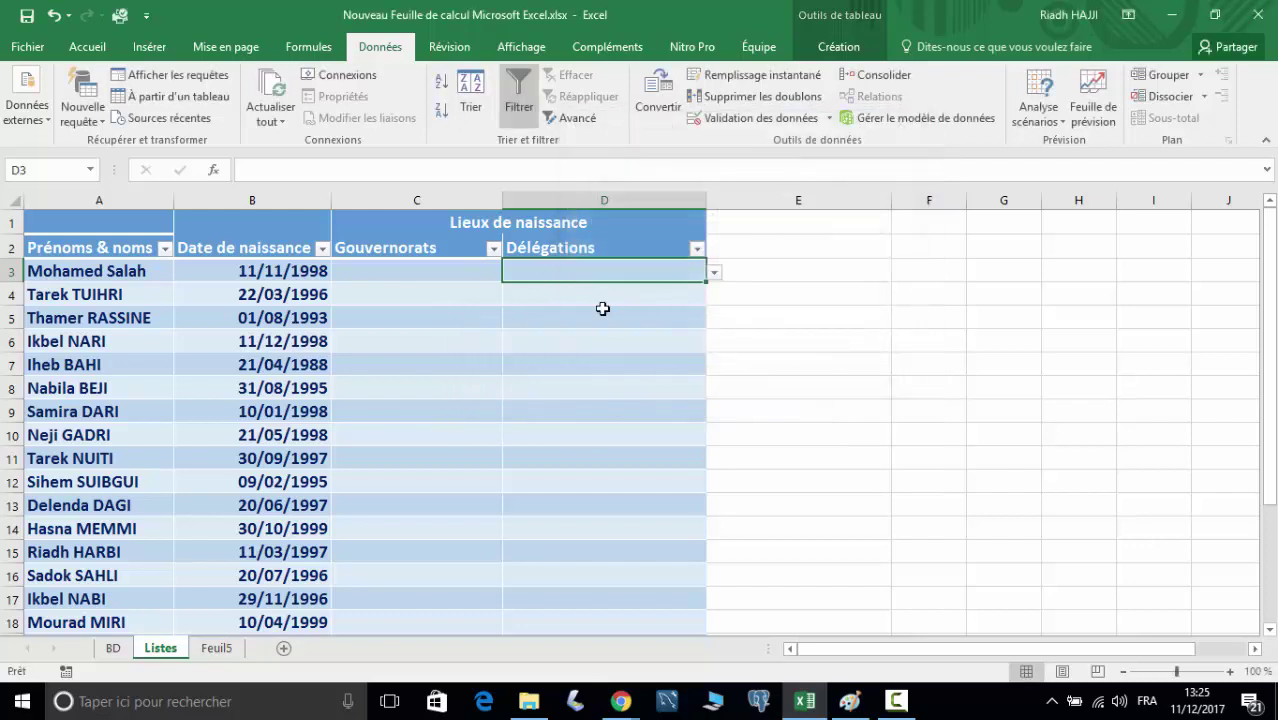
# Choose Gafsa as the governorate in cell C3 and preview the dependent Délégations choices in D3.
pyautogui.press('Down')
pyautogui.press('Down')
pyautogui.click(409, 278)
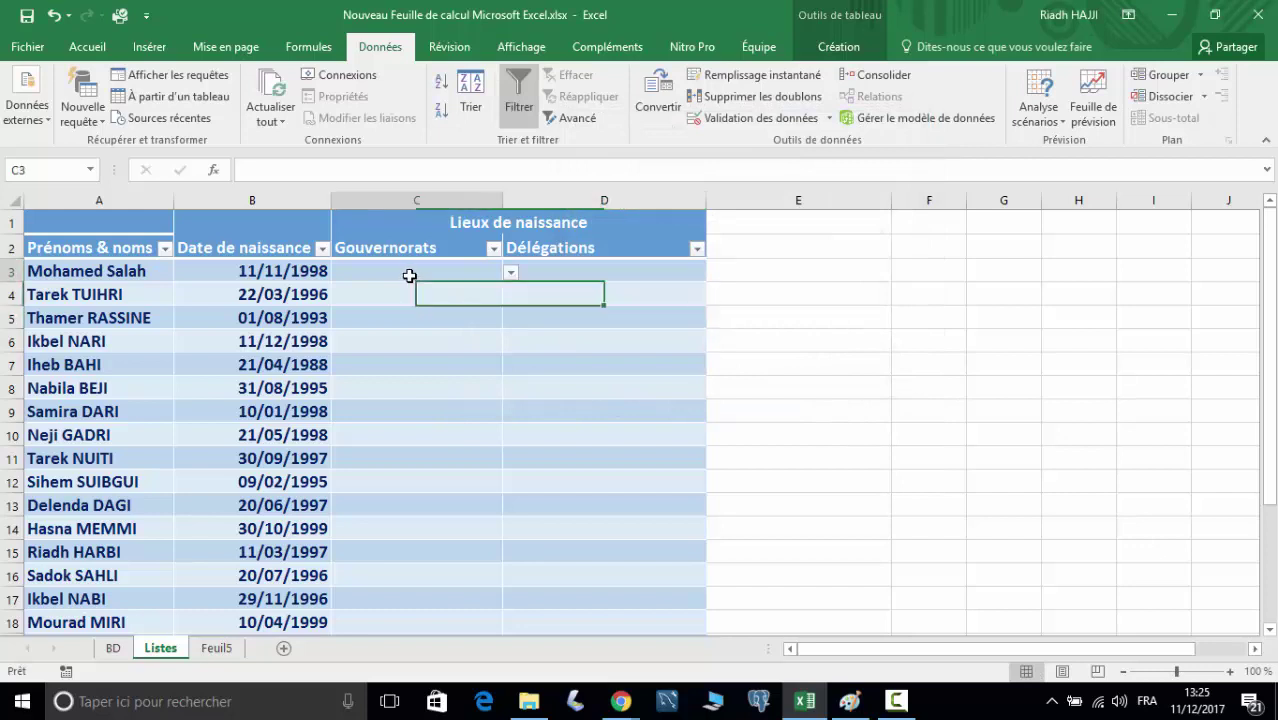
pyautogui.click(509, 274)
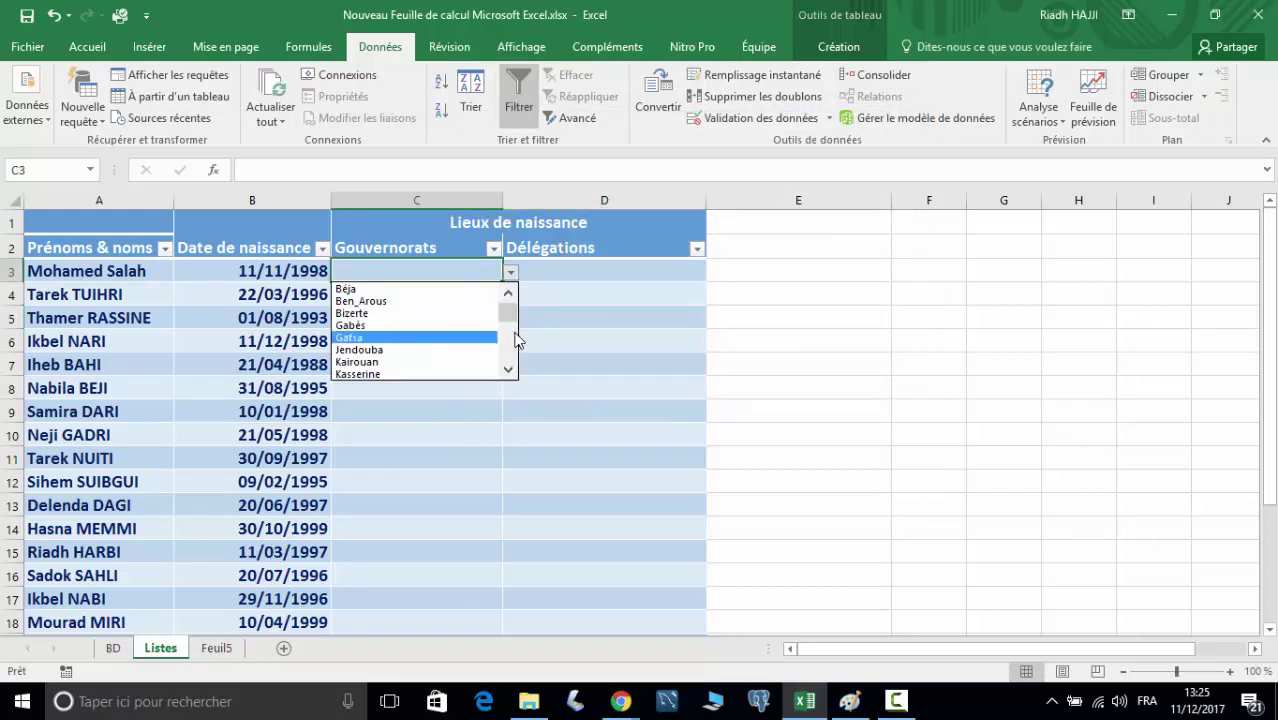
pyautogui.click(356, 337)
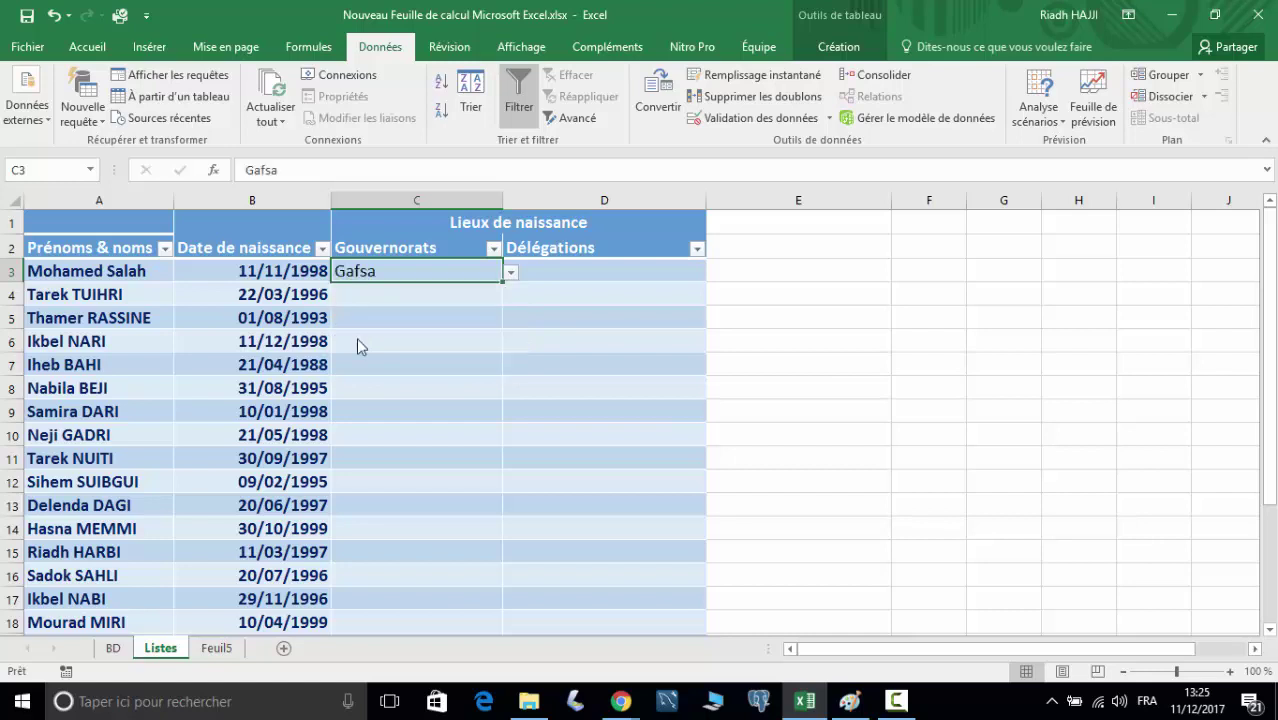
pyautogui.click(588, 266)
pyautogui.click(714, 272)
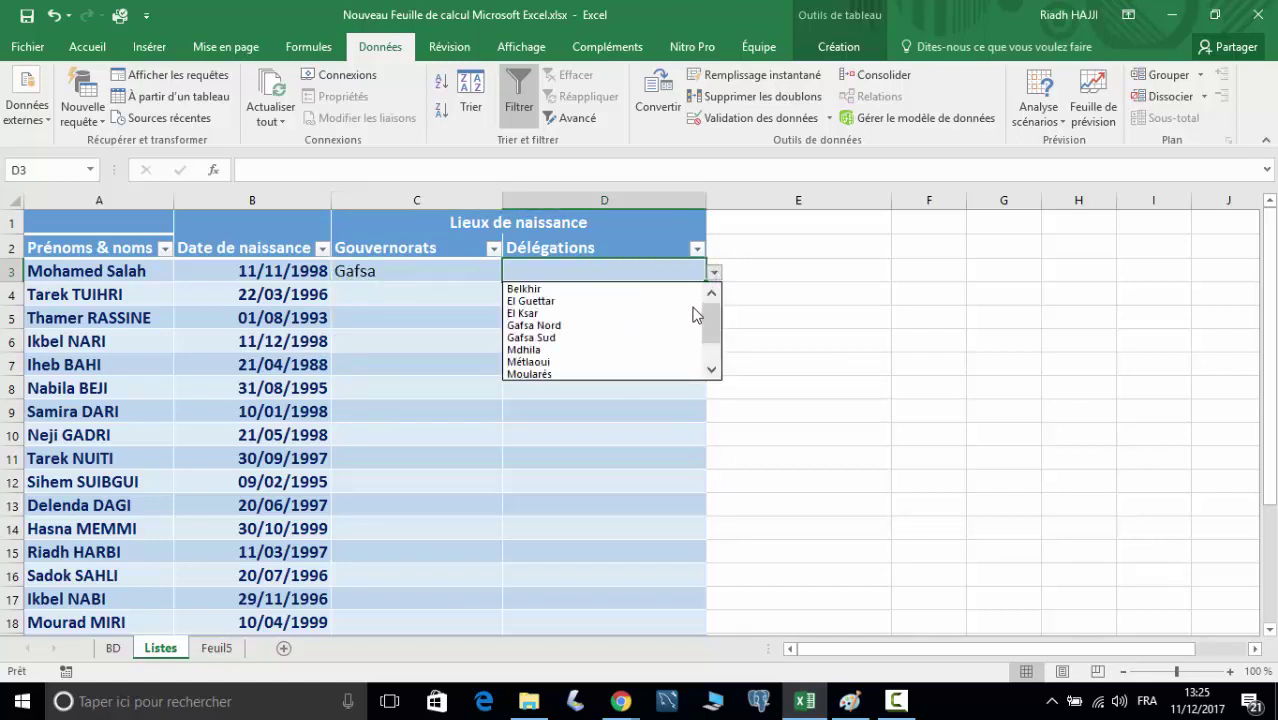
pyautogui.moveTo(710, 318)
pyautogui.mouseDown()
pyautogui.moveTo(712, 362)
pyautogui.moveTo(714, 313)
pyautogui.mouseUp()
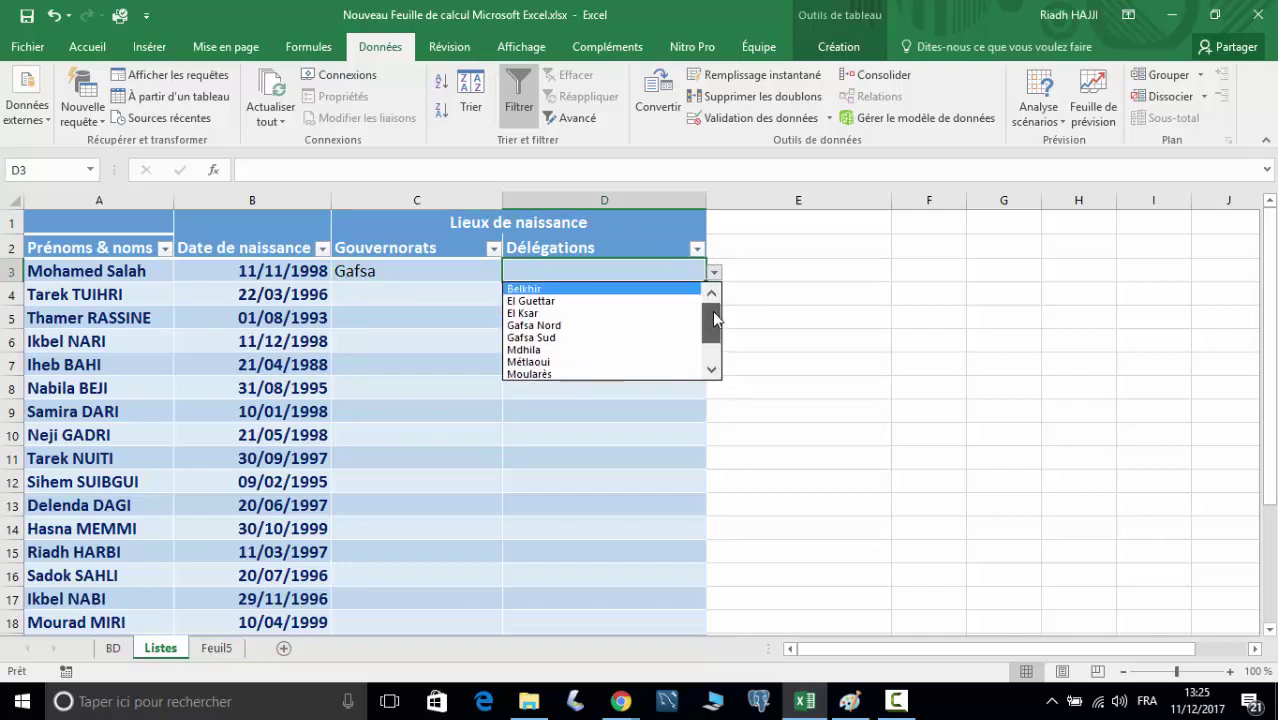
# Change the governorate in cell C3 to Sidi Bouzid and try the dependent Délégations list in D3.
pyautogui.click(387, 287)
pyautogui.click(436, 274)
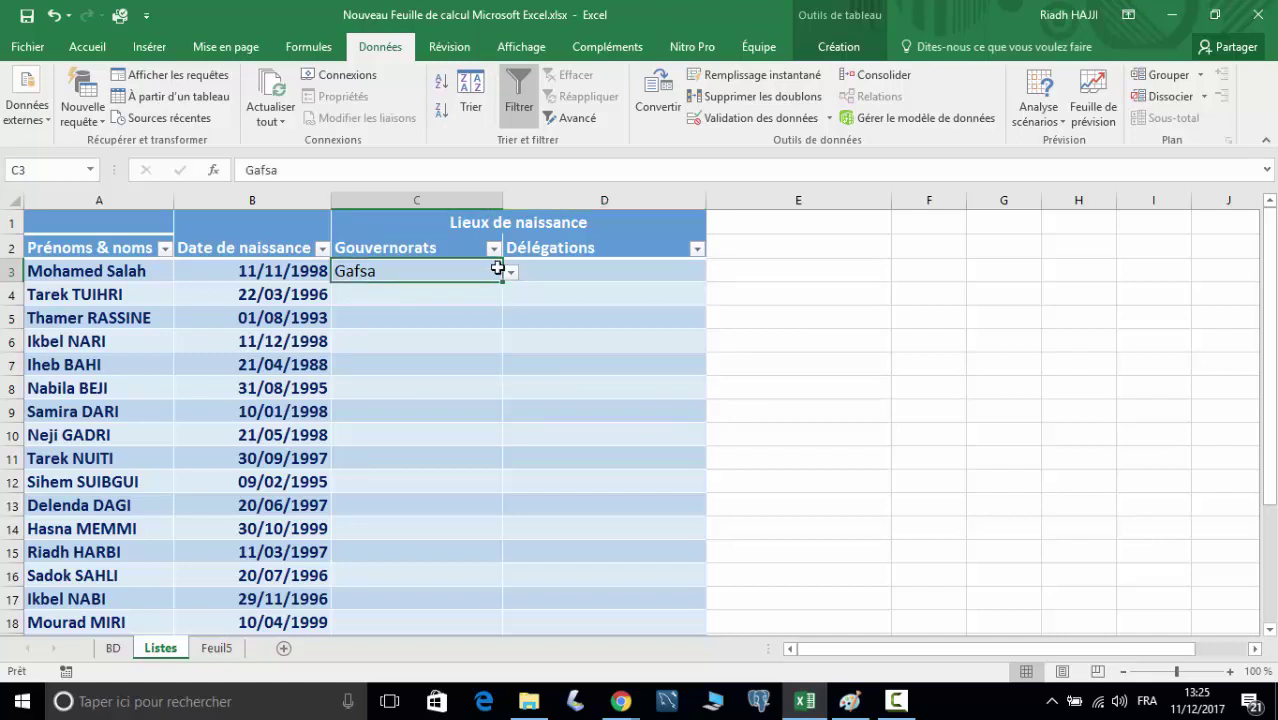
pyautogui.click(511, 273)
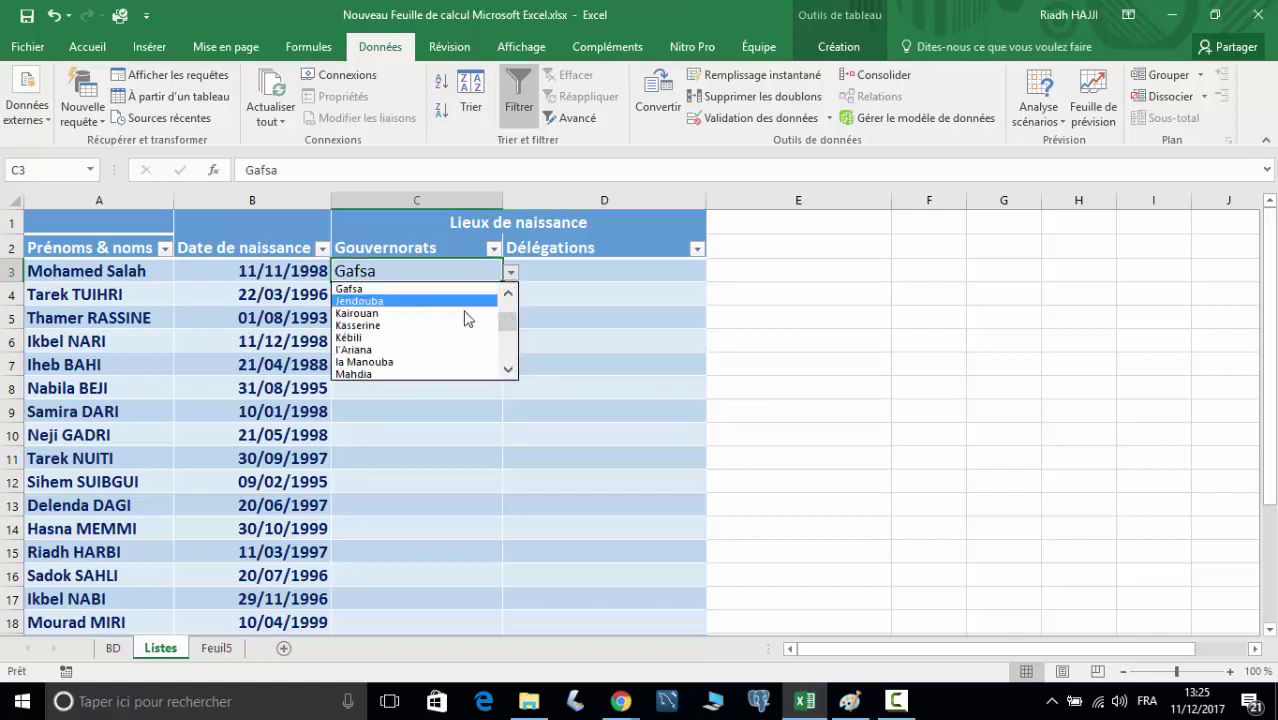
pyautogui.moveTo(507, 323); pyautogui.dragTo(519, 347)
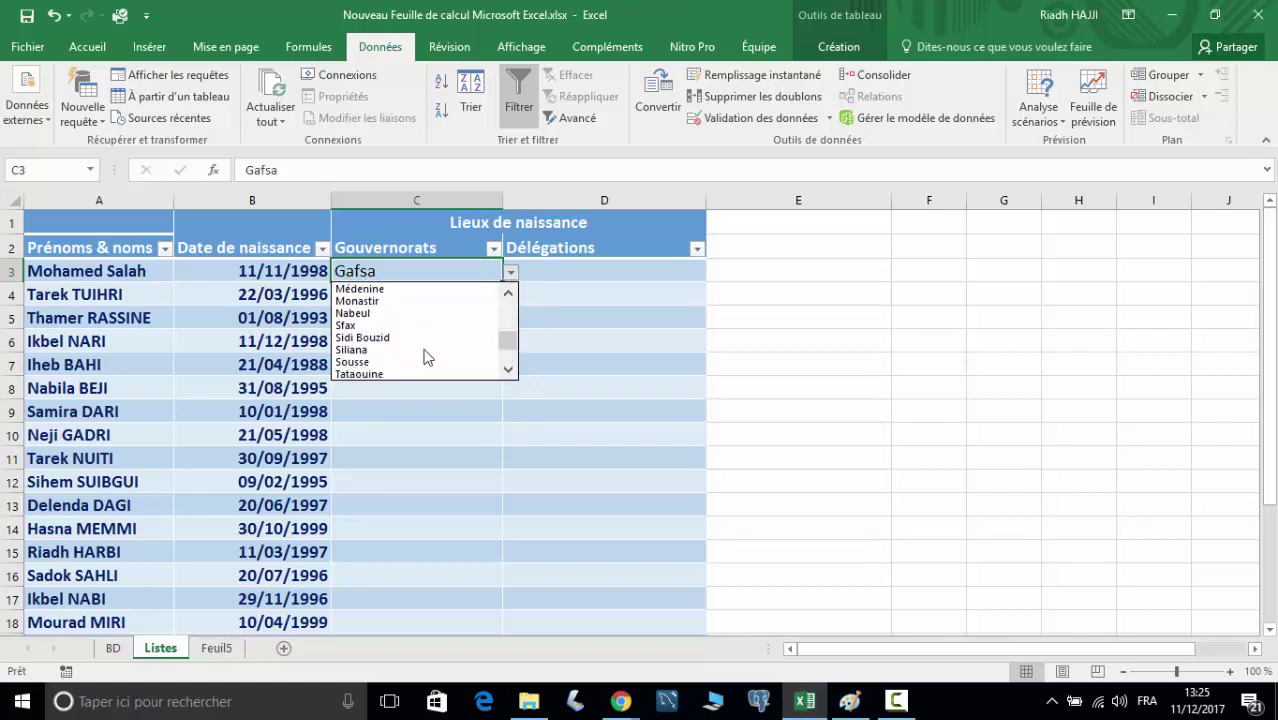
pyautogui.click(371, 337)
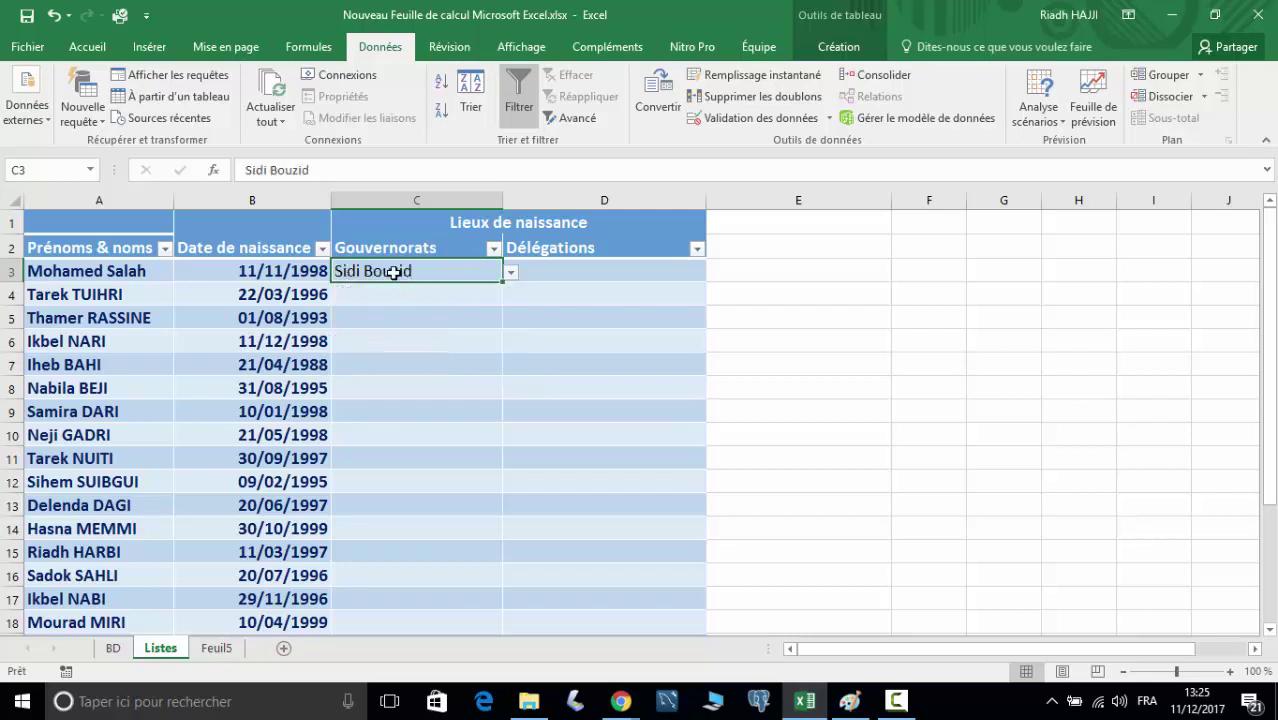
pyautogui.click(626, 268)
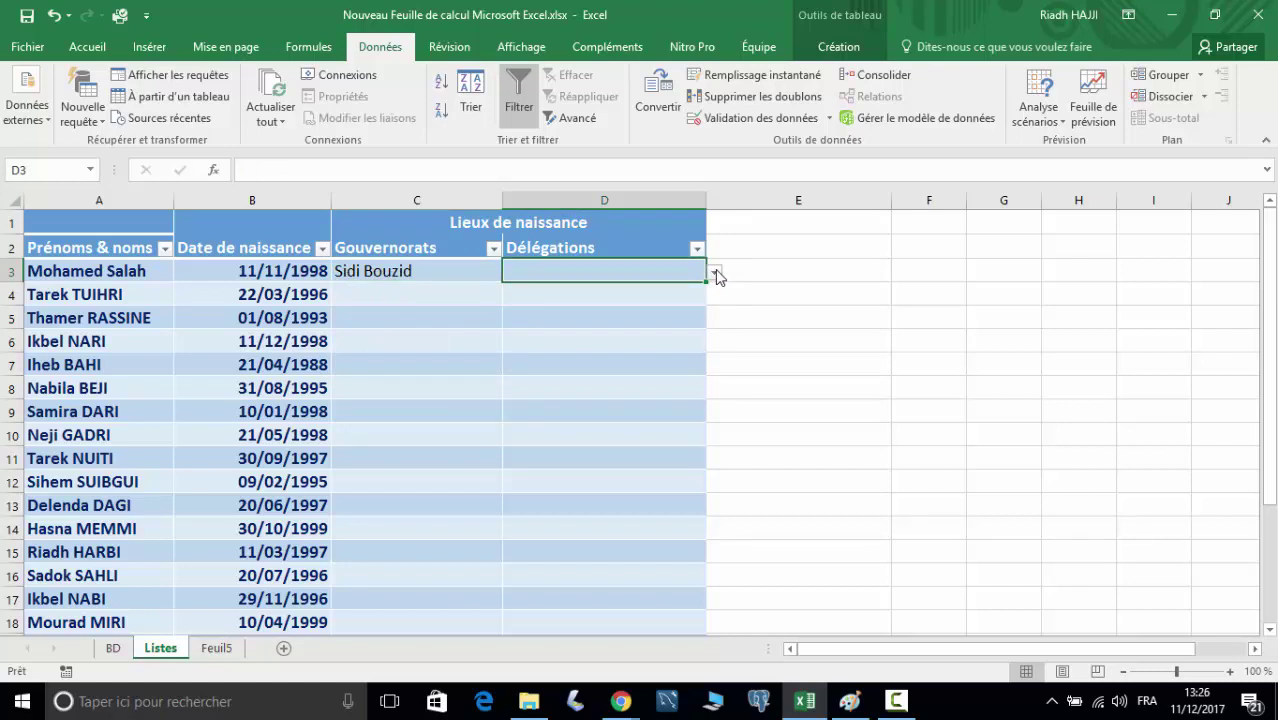
pyautogui.click(424, 279)
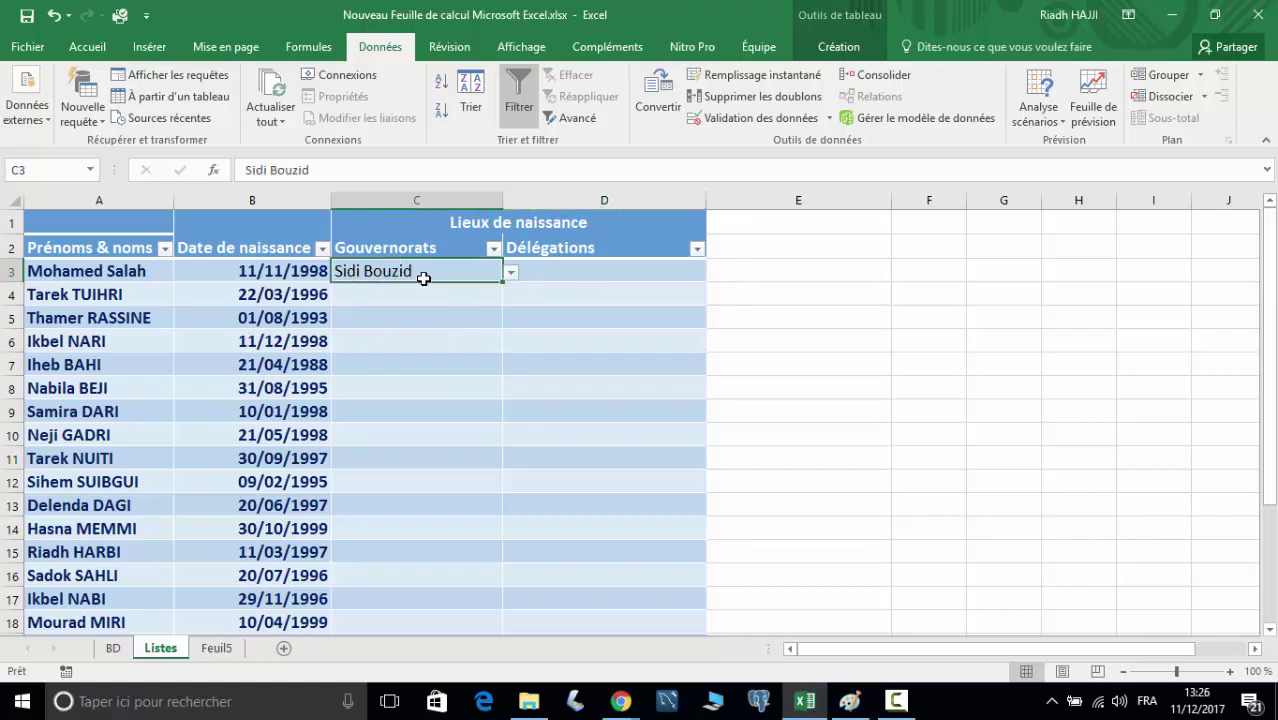
# Rename the governorate header in cell L1 of the BD sheet as Manouba.
pyautogui.click(113, 648)
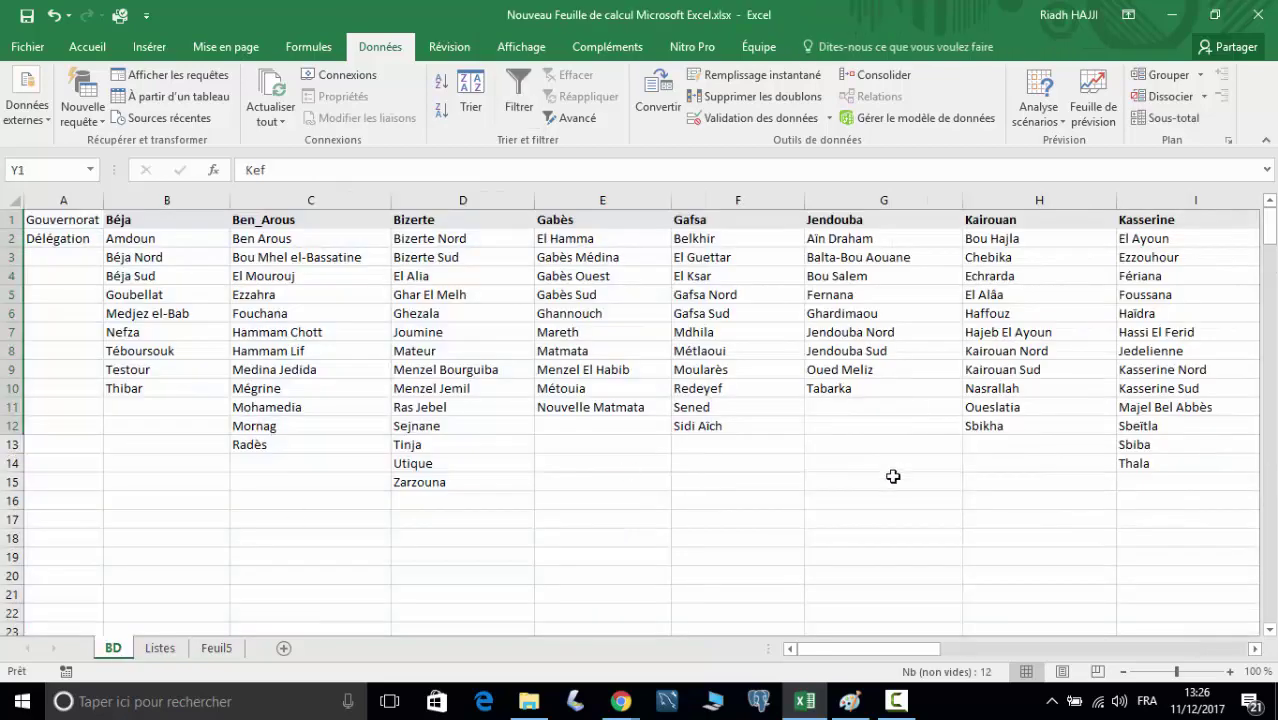
pyautogui.moveTo(914, 648); pyautogui.dragTo(1045, 642)
pyautogui.click(643, 219)
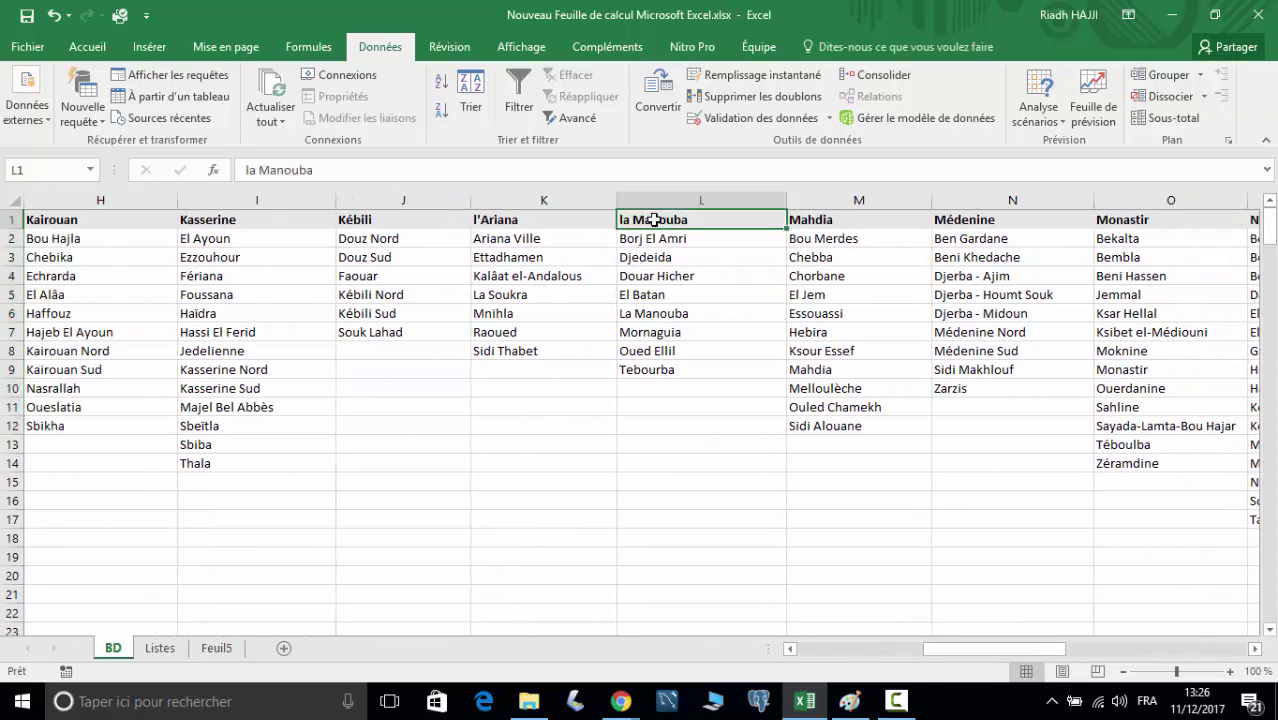
pyautogui.doubleClick(637, 219)
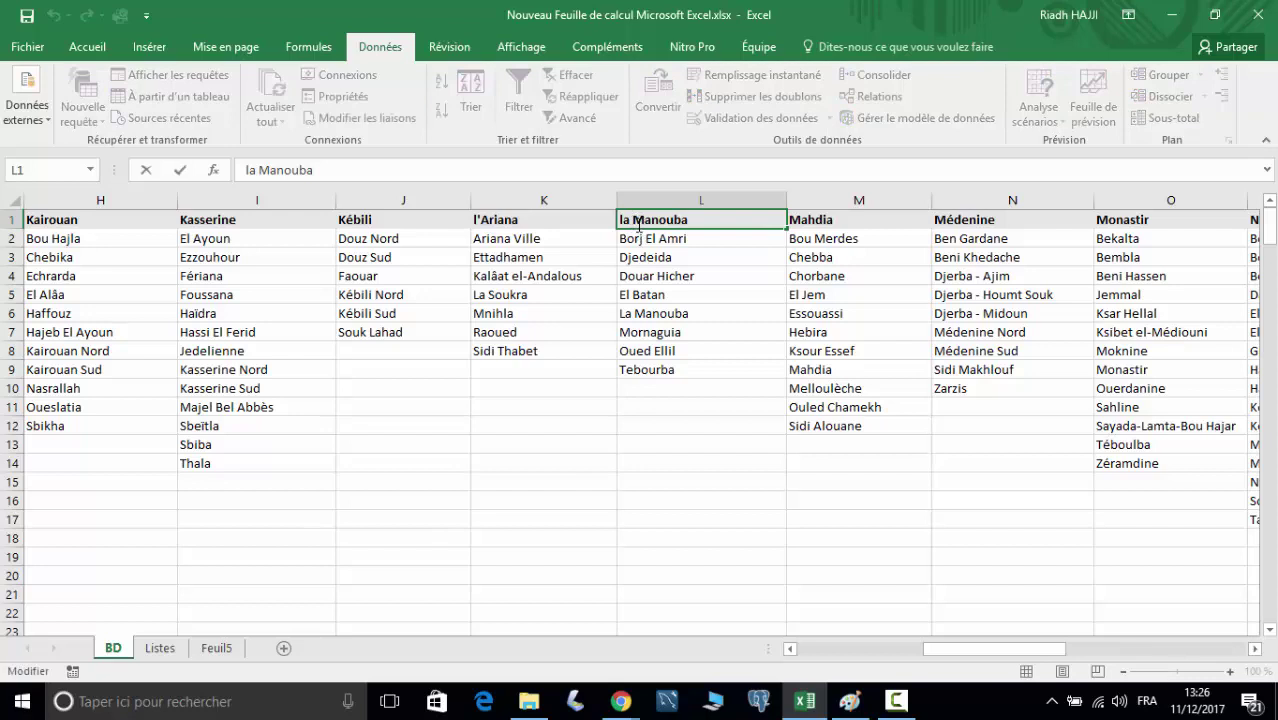
pyautogui.press('BackSpace')
pyautogui.press('BackSpace')
pyautogui.press('BackSpace')
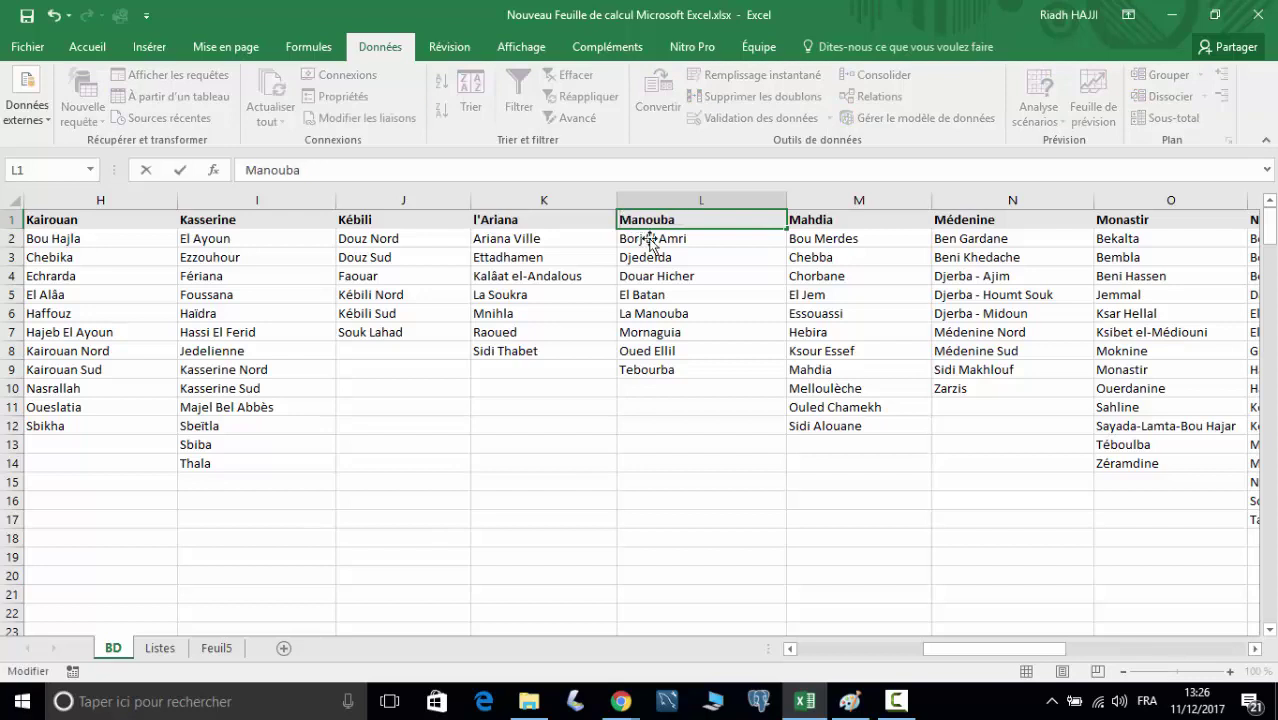
pyautogui.click(664, 274)
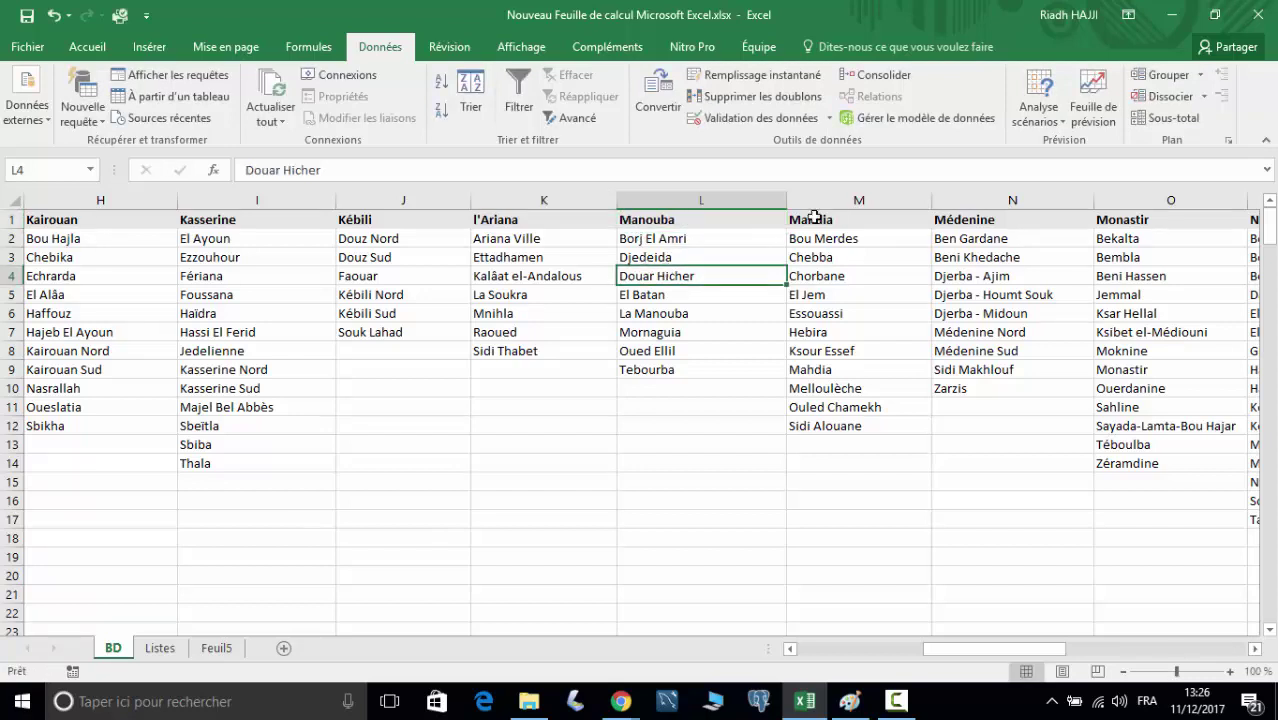
# Rename the governorate header in cell R1 of the BD sheet as Sidi_Bouzid, with an underscore replacing the space.
pyautogui.moveTo(926, 649); pyautogui.dragTo(1028, 652)
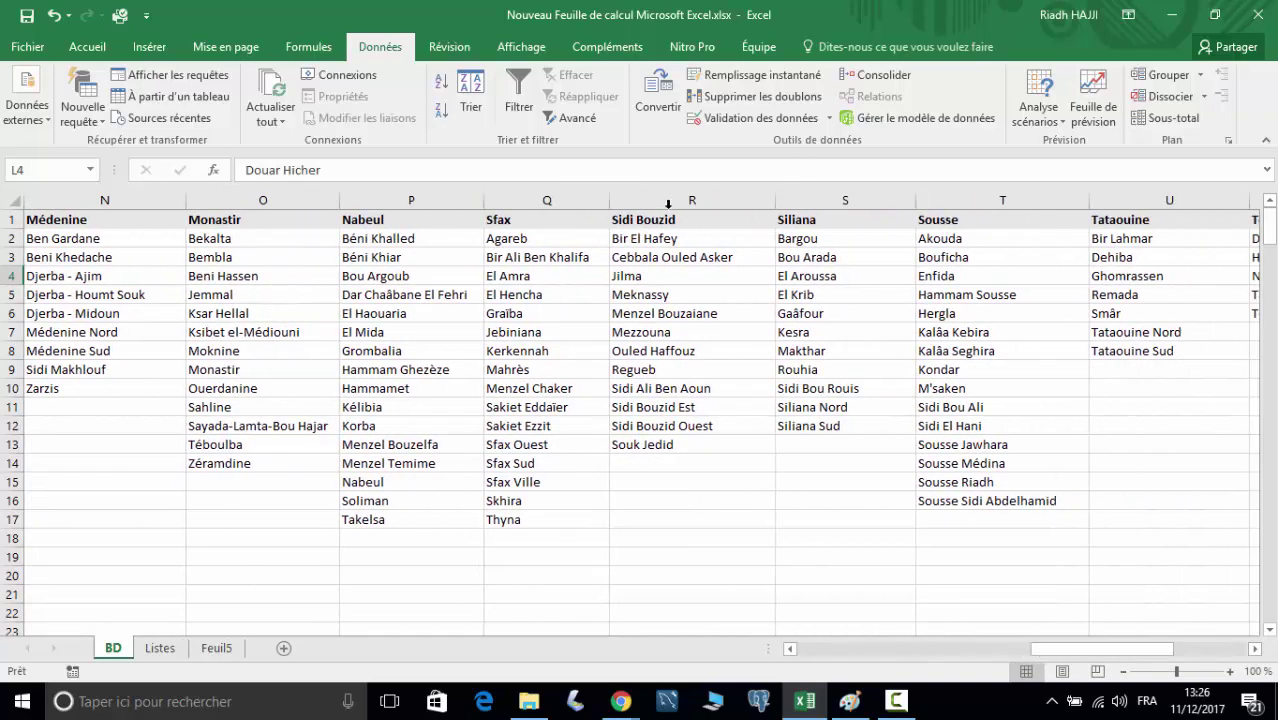
pyautogui.click(642, 221)
pyautogui.doubleClick(642, 219)
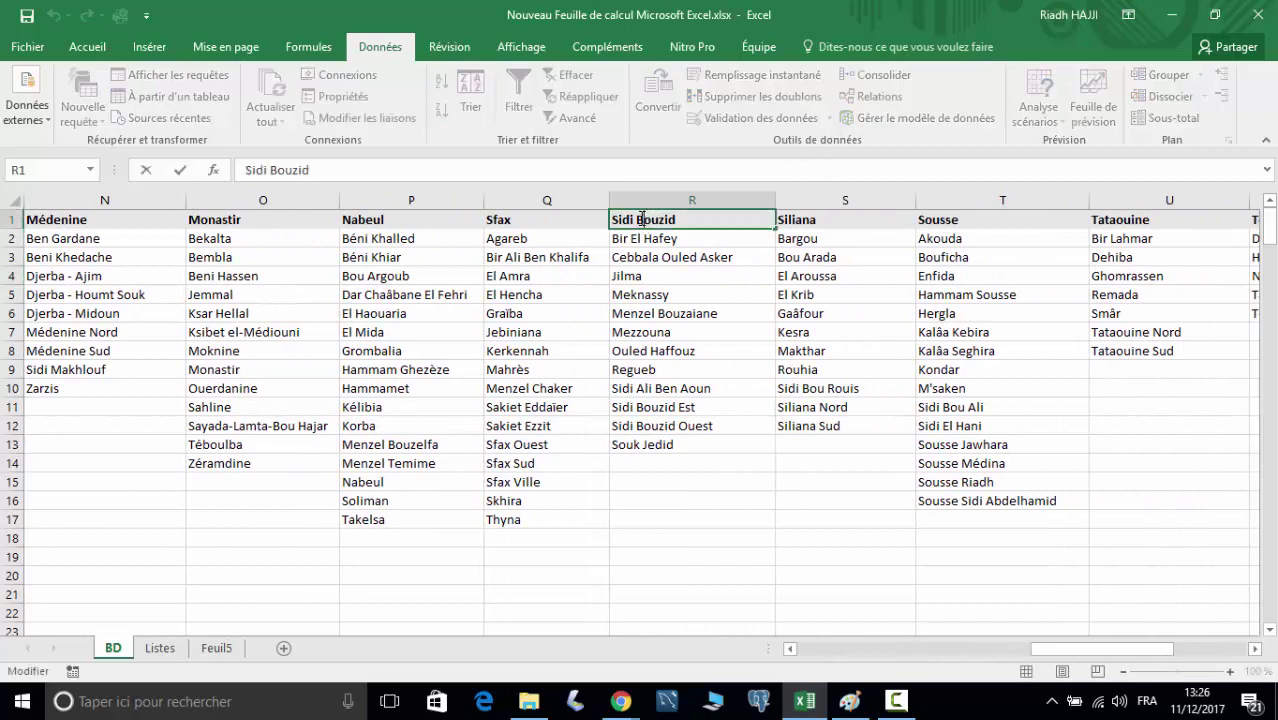
pyautogui.press('BackSpace')
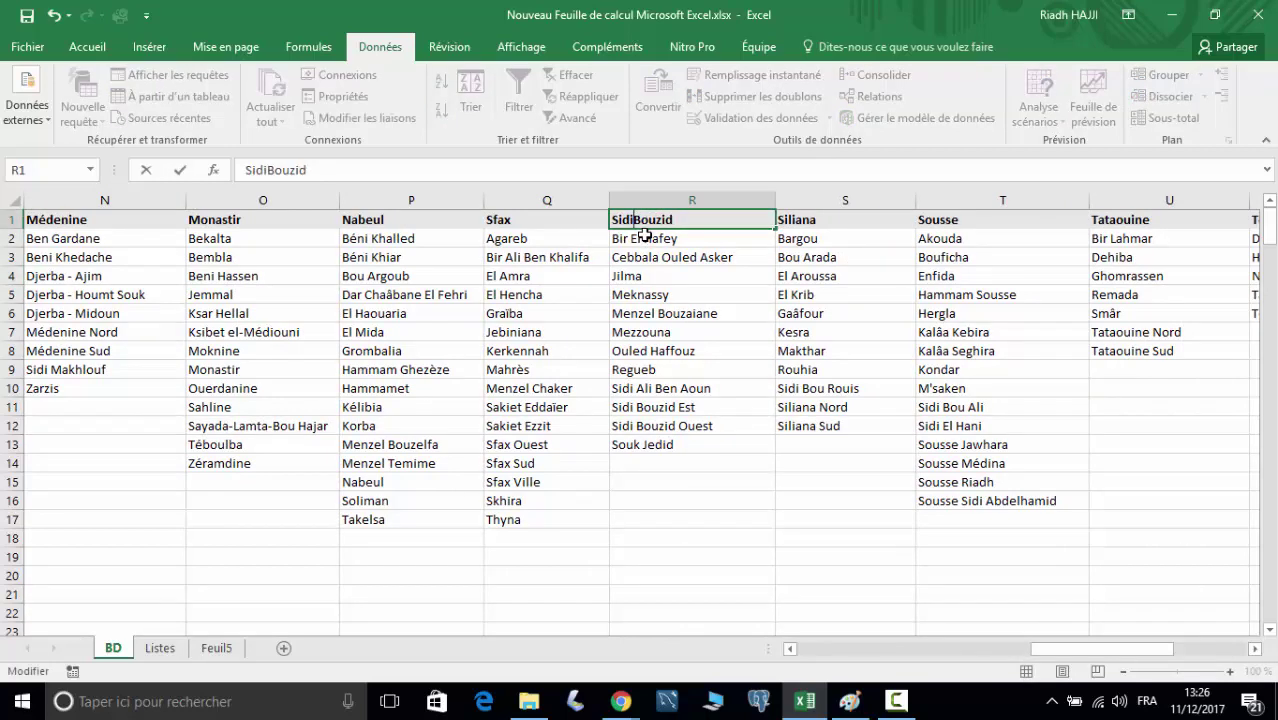
pyautogui.write('_')
pyautogui.click(705, 294)
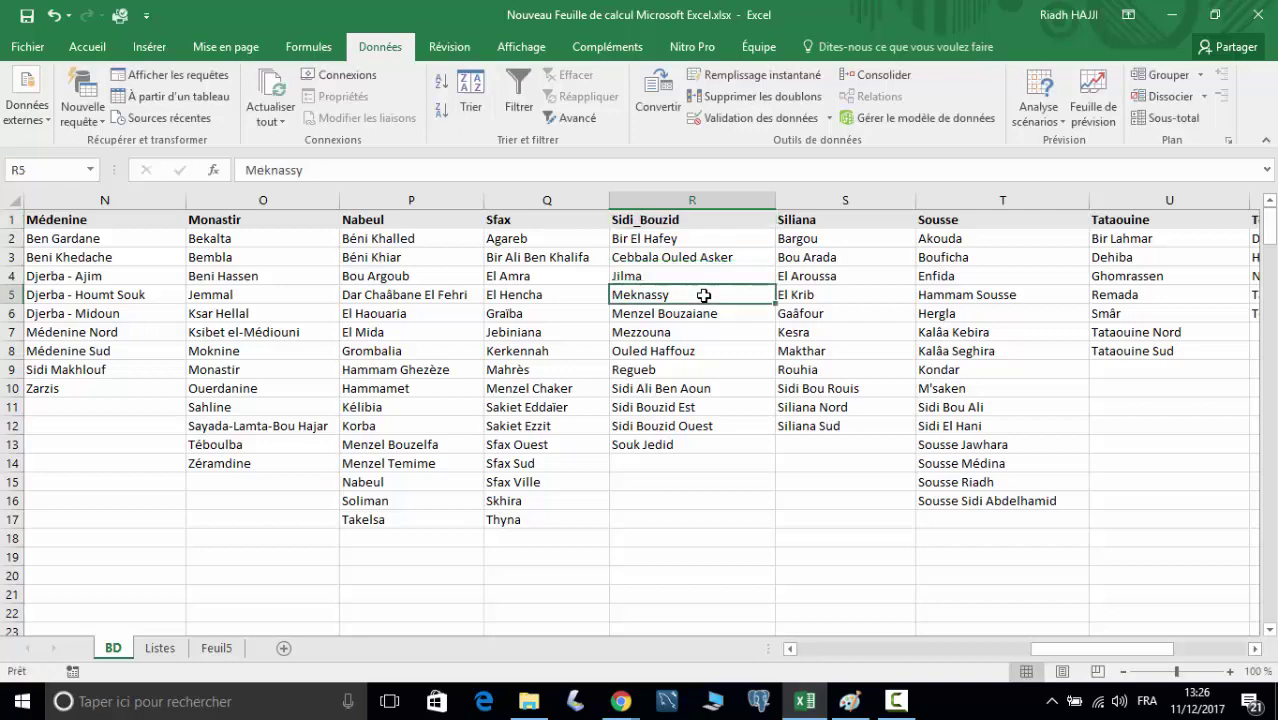
pyautogui.click(748, 260)
pyautogui.click(897, 290)
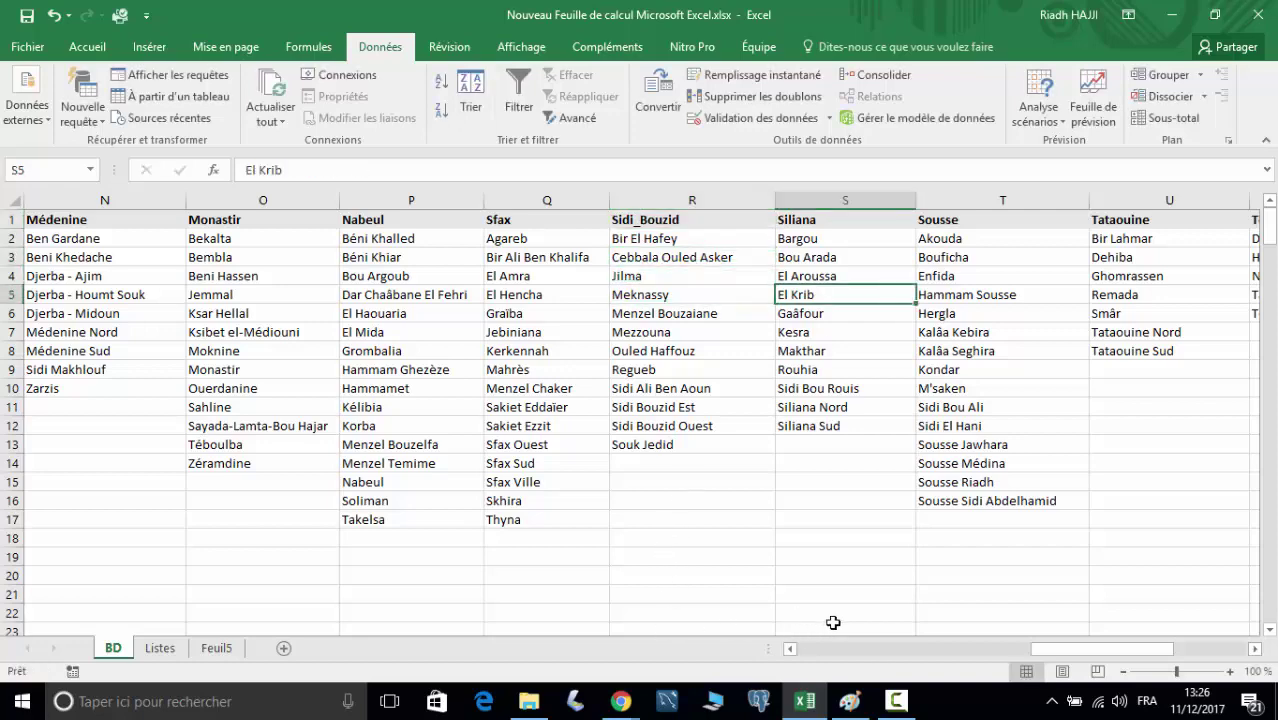
pyautogui.moveTo(1061, 648); pyautogui.dragTo(1143, 649)
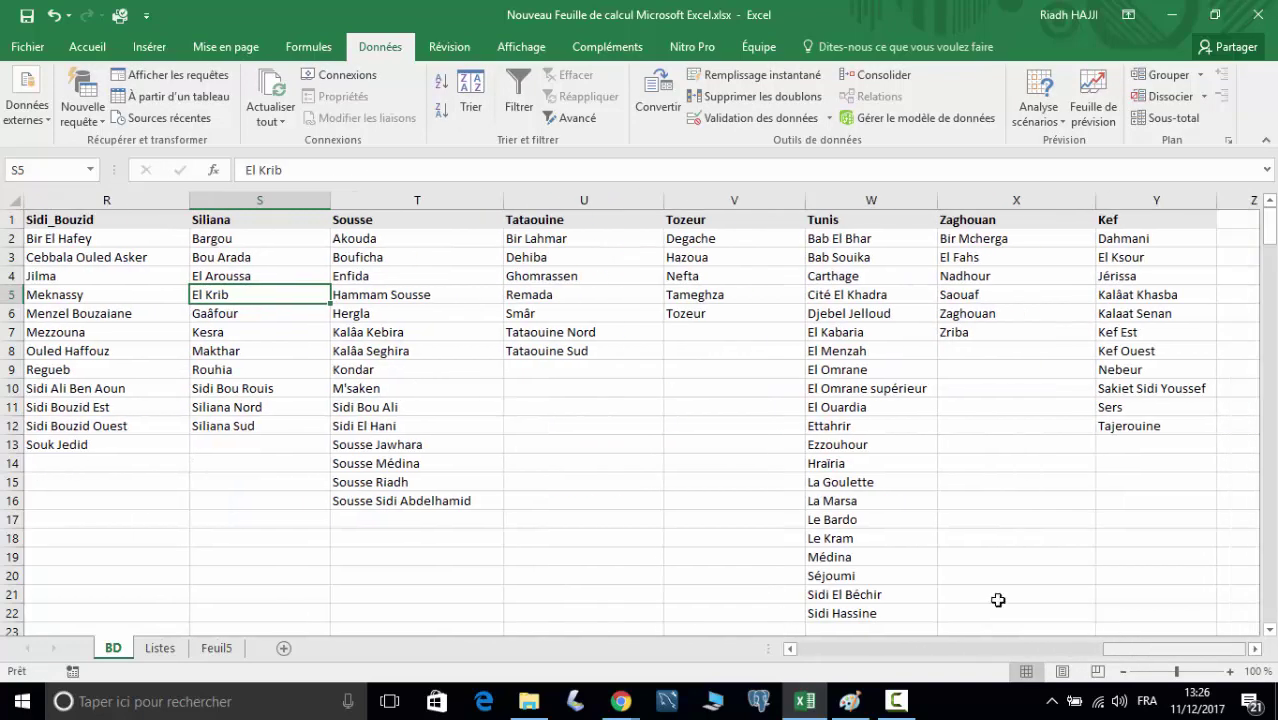
# Choose Sidi_Bouzid in cell C3 of the Listes sheet and display its delegations in the D3 drop-down list.
pyautogui.click(160, 648)
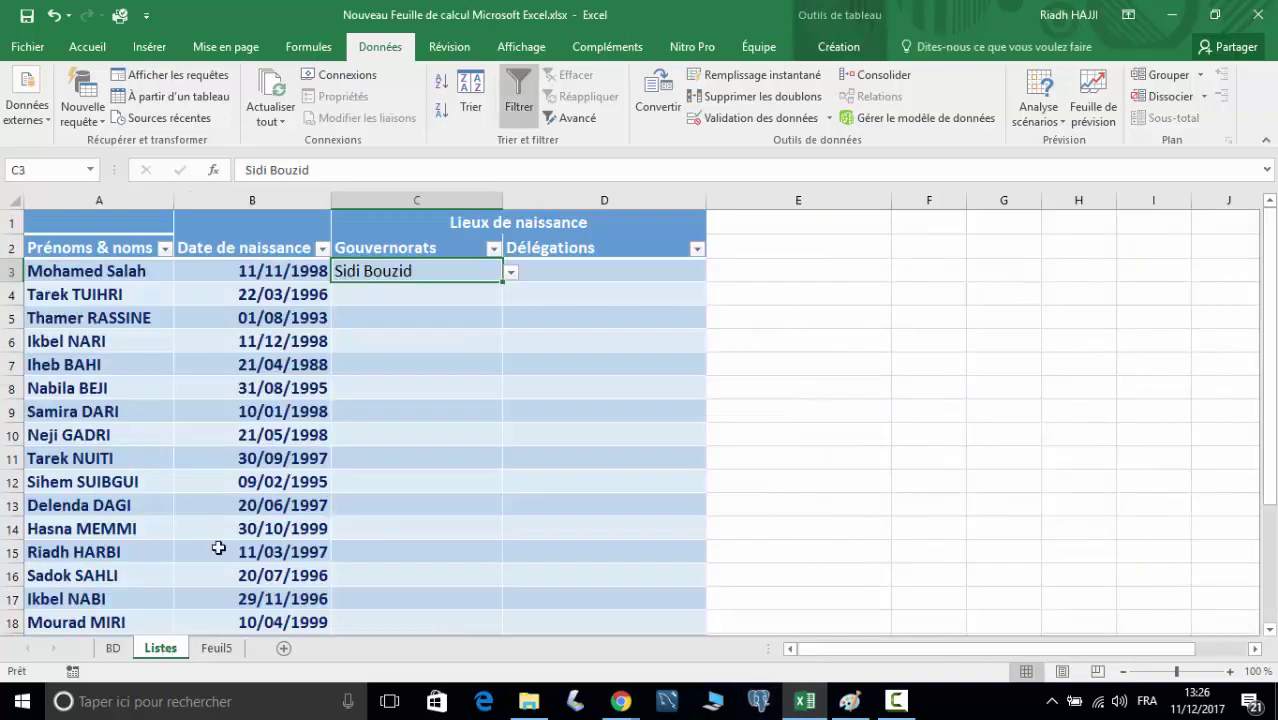
pyautogui.click(545, 278)
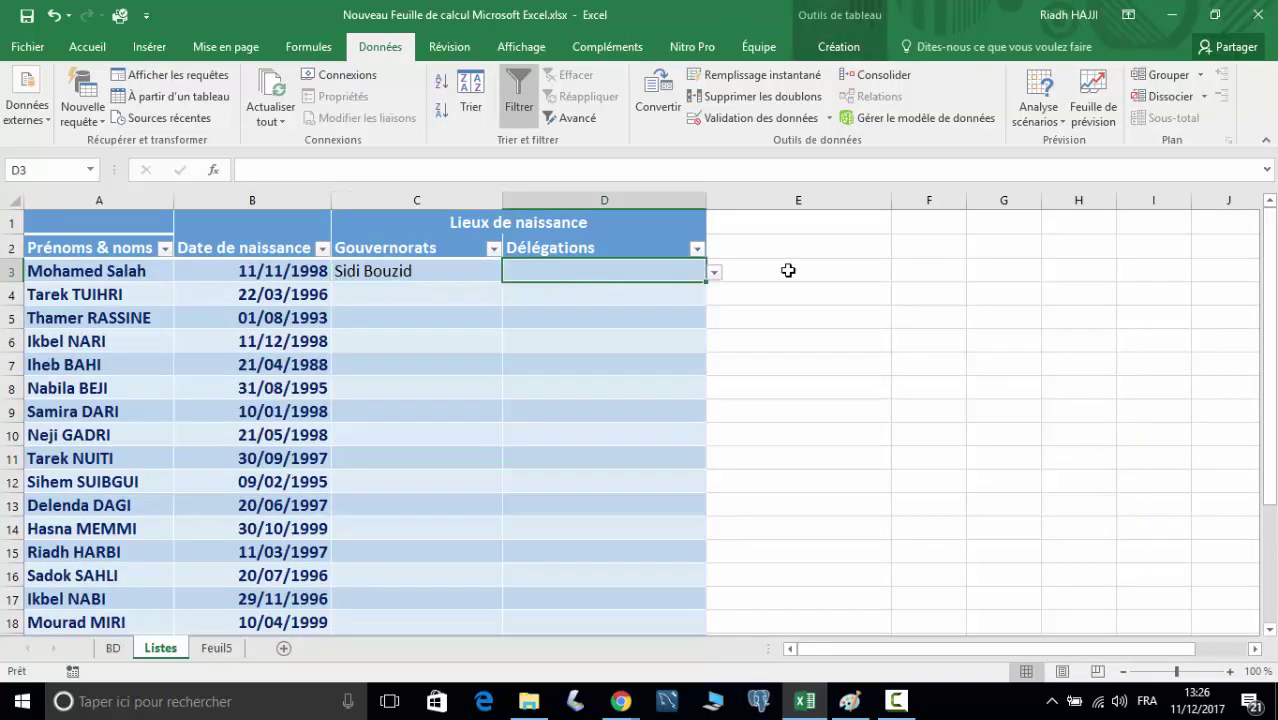
pyautogui.click(450, 272)
pyautogui.click(510, 272)
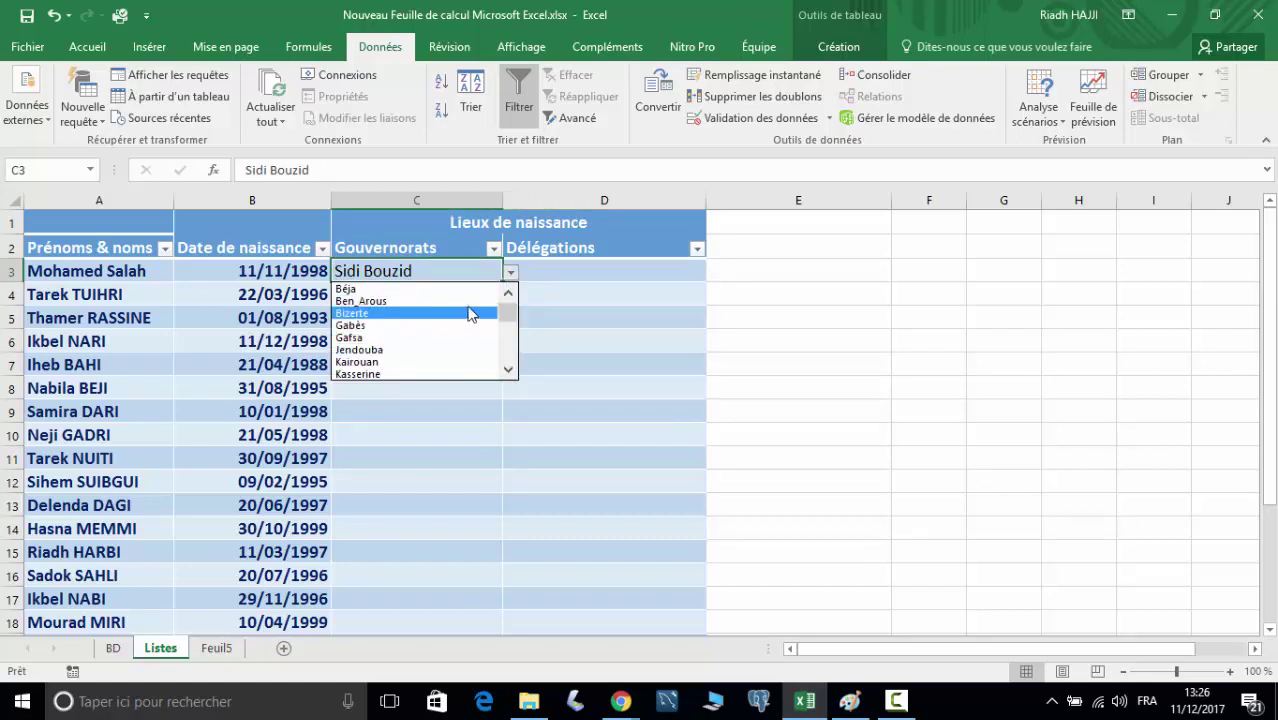
pyautogui.moveTo(507, 306); pyautogui.dragTo(516, 346)
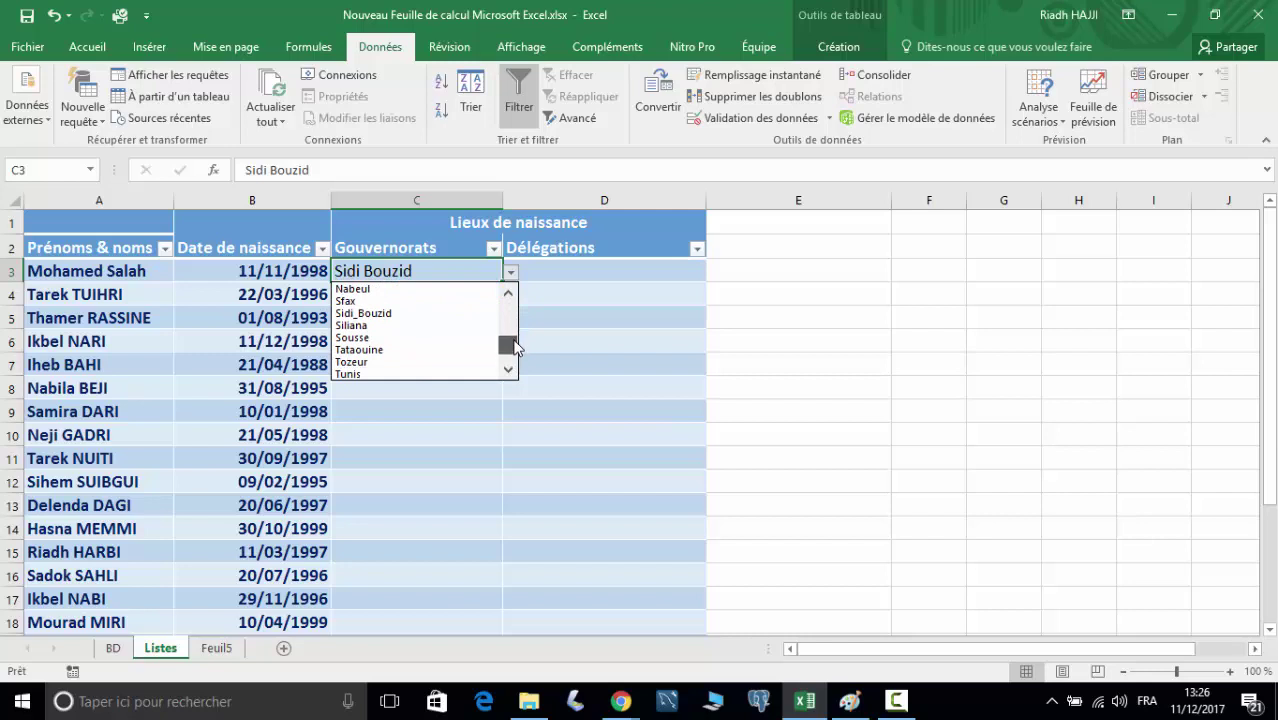
pyautogui.click(381, 314)
pyautogui.click(608, 264)
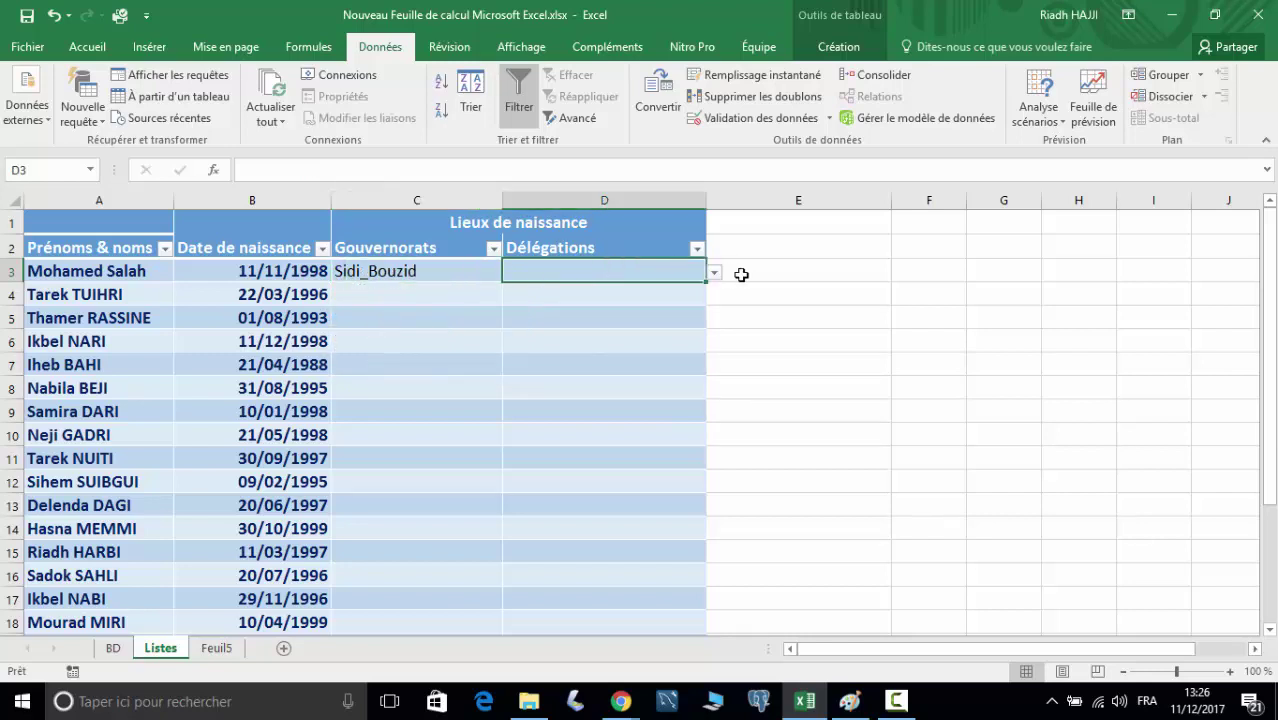
pyautogui.click(714, 272)
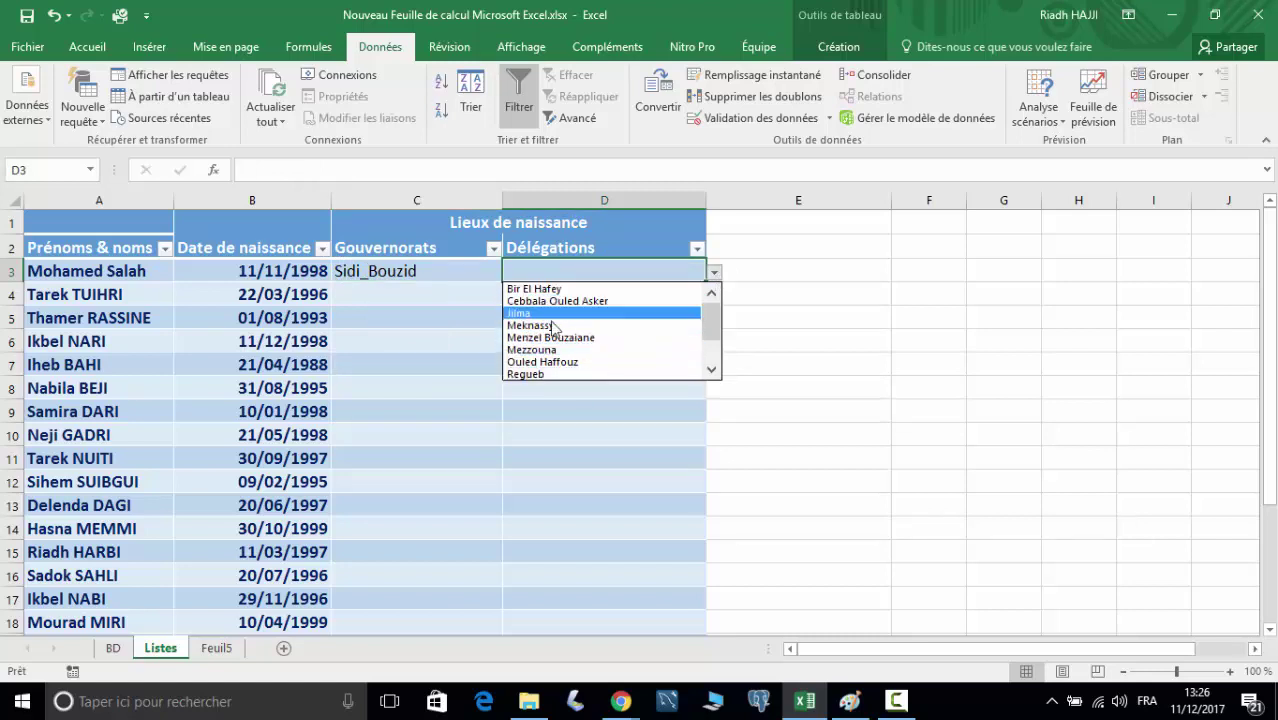
# Choose Menzel Bouzaiane as the delegation in cell D3, and select the completed pair C3:D3.
pyautogui.moveTo(713, 334)
pyautogui.mouseDown()
pyautogui.moveTo(720, 372)
pyautogui.moveTo(711, 318)
pyautogui.mouseUp()
pyautogui.click(652, 334)
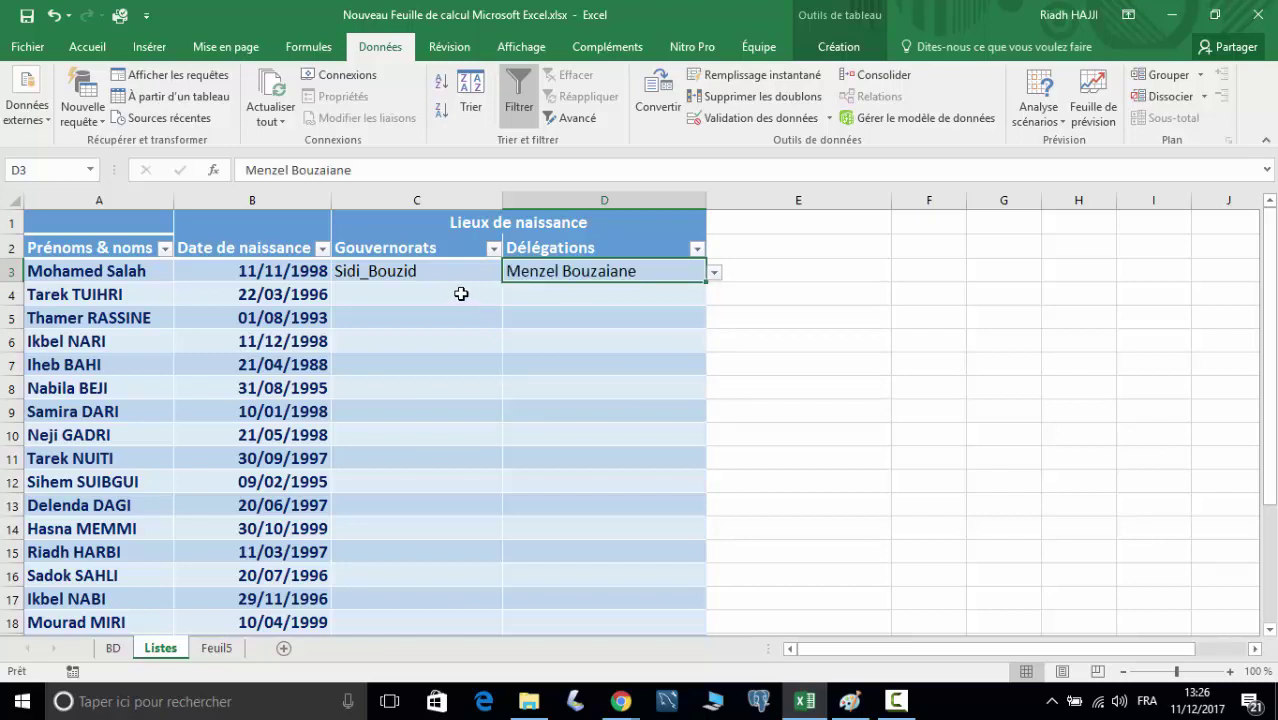
pyautogui.moveTo(414, 272); pyautogui.dragTo(650, 275)
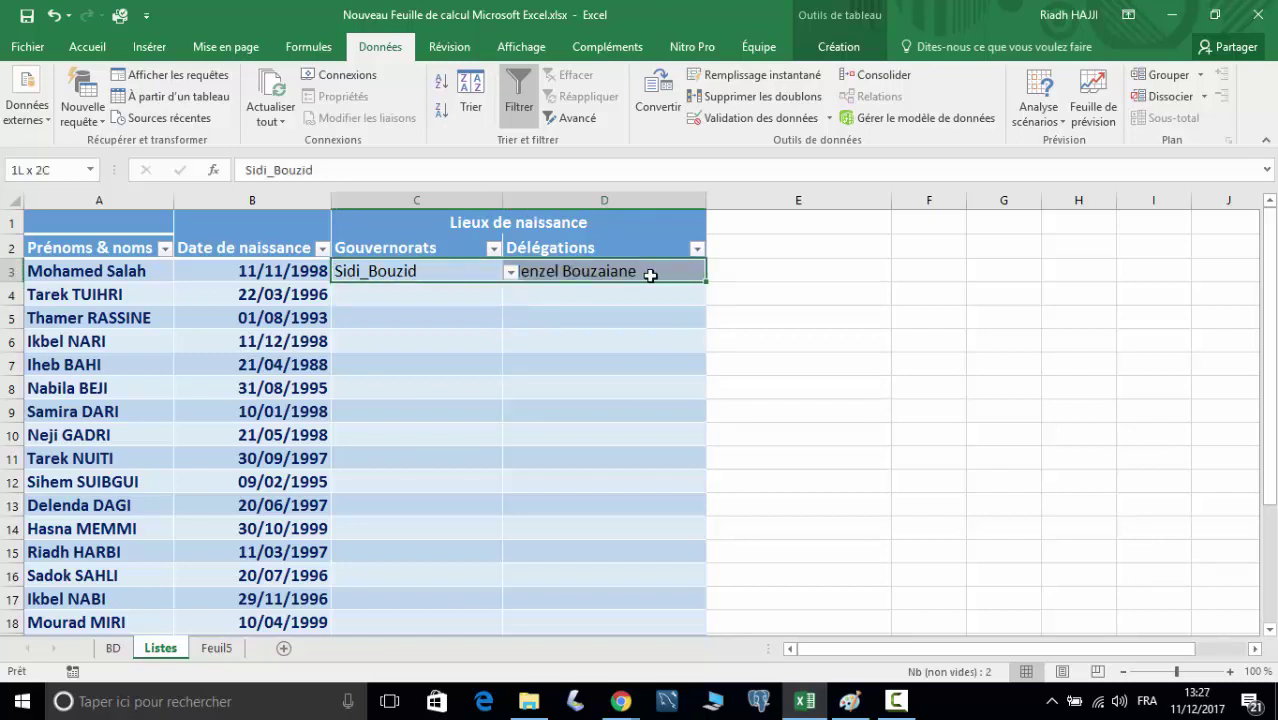
# Fill in row 9 from the drop-down lists with Jendouba as the governorate and Jendouba Sud as the delegation.
pyautogui.click(462, 407)
pyautogui.click(512, 413)
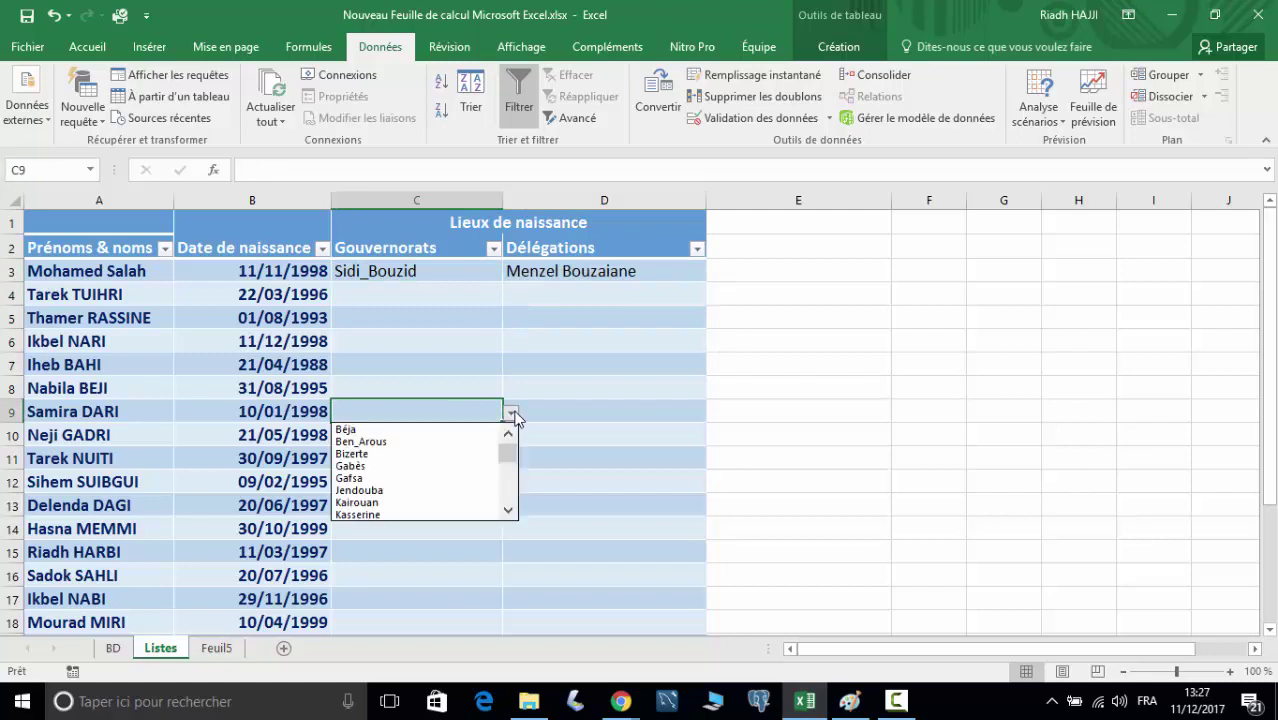
pyautogui.click(366, 492)
pyautogui.click(572, 410)
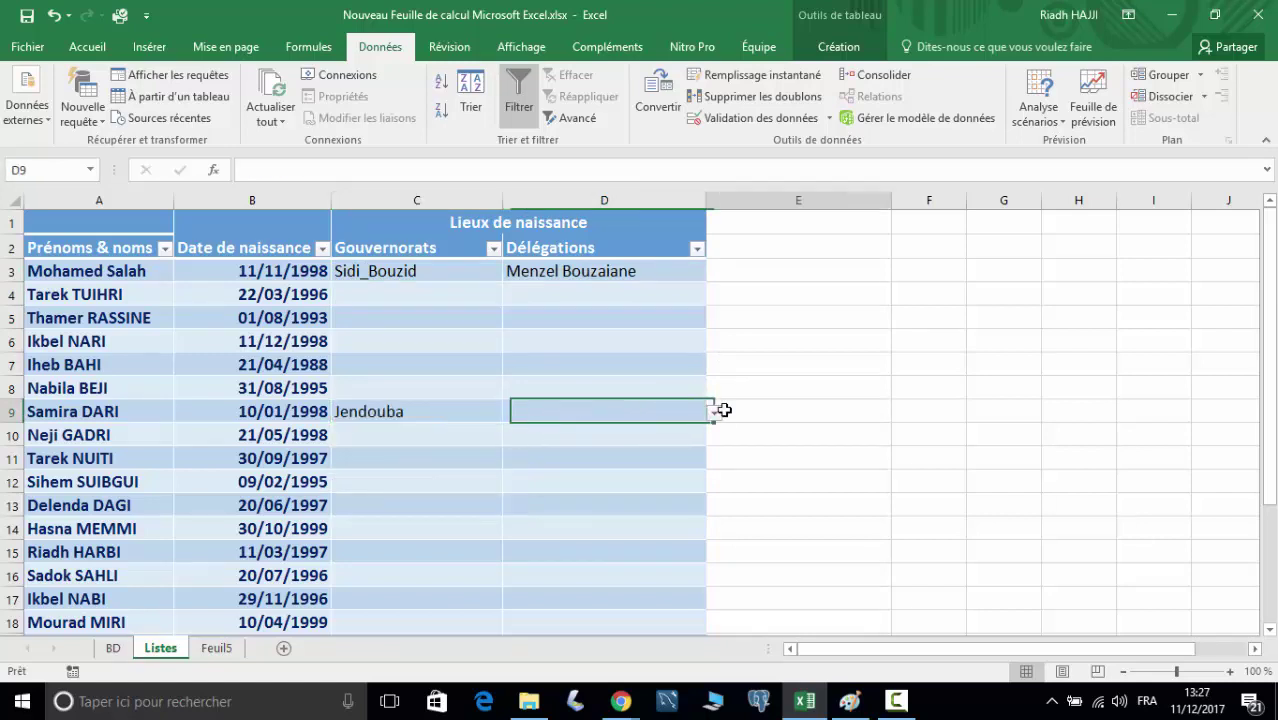
pyautogui.click(724, 410)
pyautogui.click(676, 408)
pyautogui.click(714, 413)
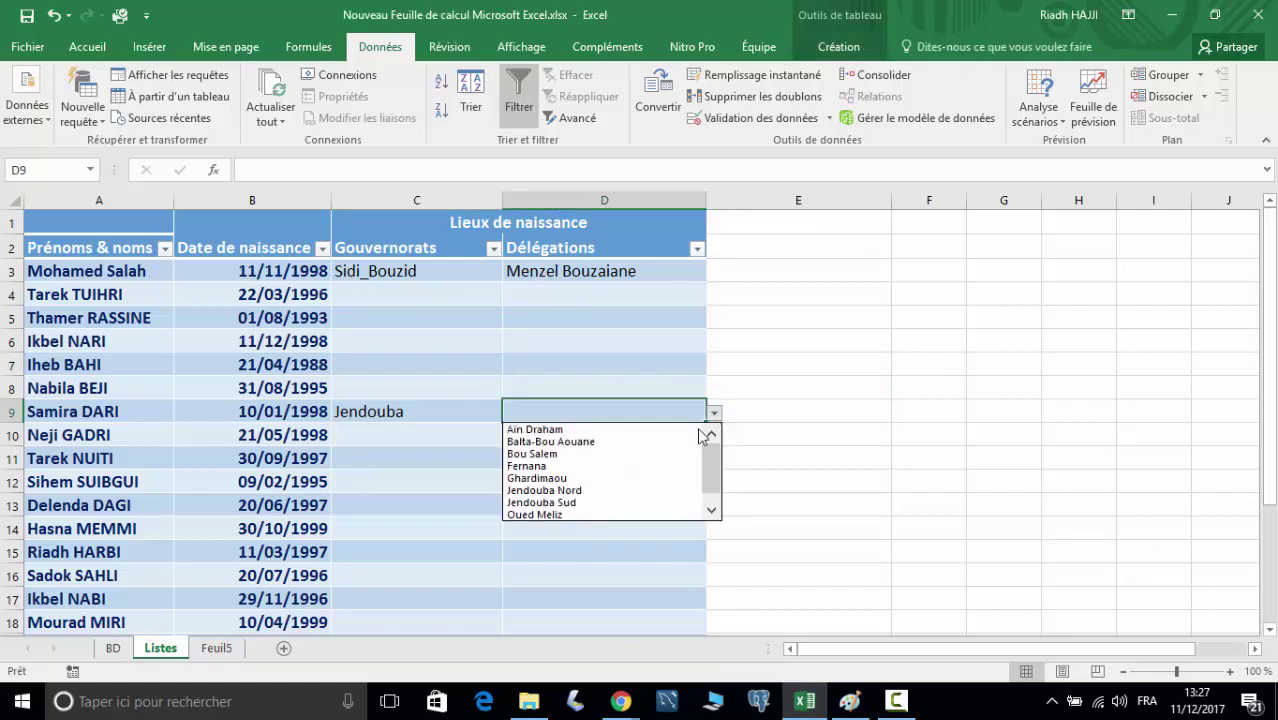
pyautogui.scroll(-1, 712, 476)
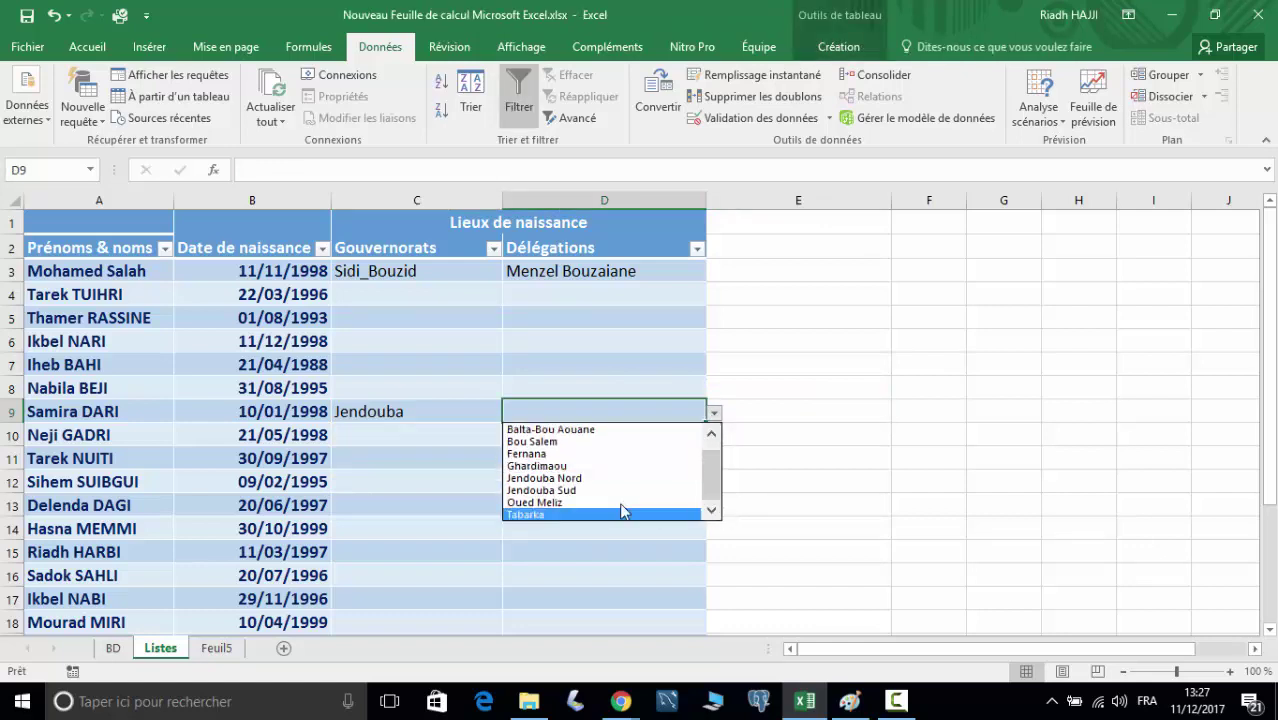
pyautogui.click(581, 491)
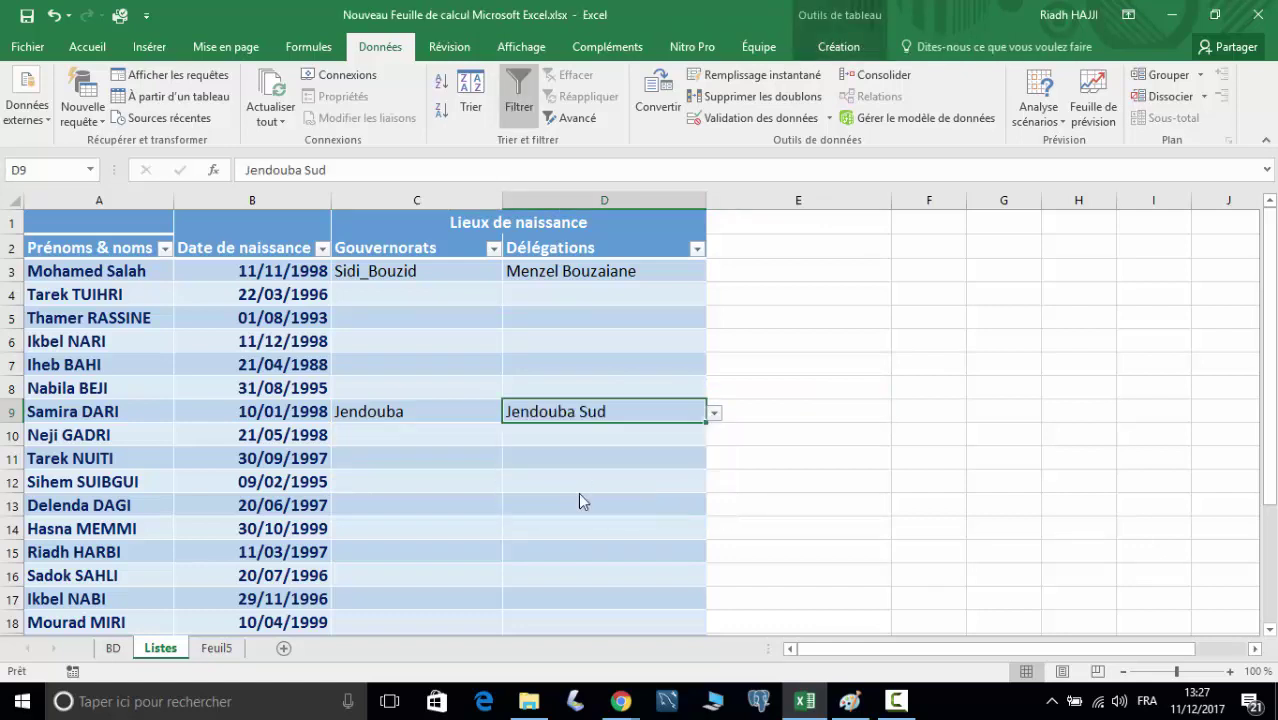
# Set the governorate in C13 to Gafsa and choose Gafsa Sud from the dependent delegation list in D13.
pyautogui.click(455, 503)
pyautogui.click(507, 508)
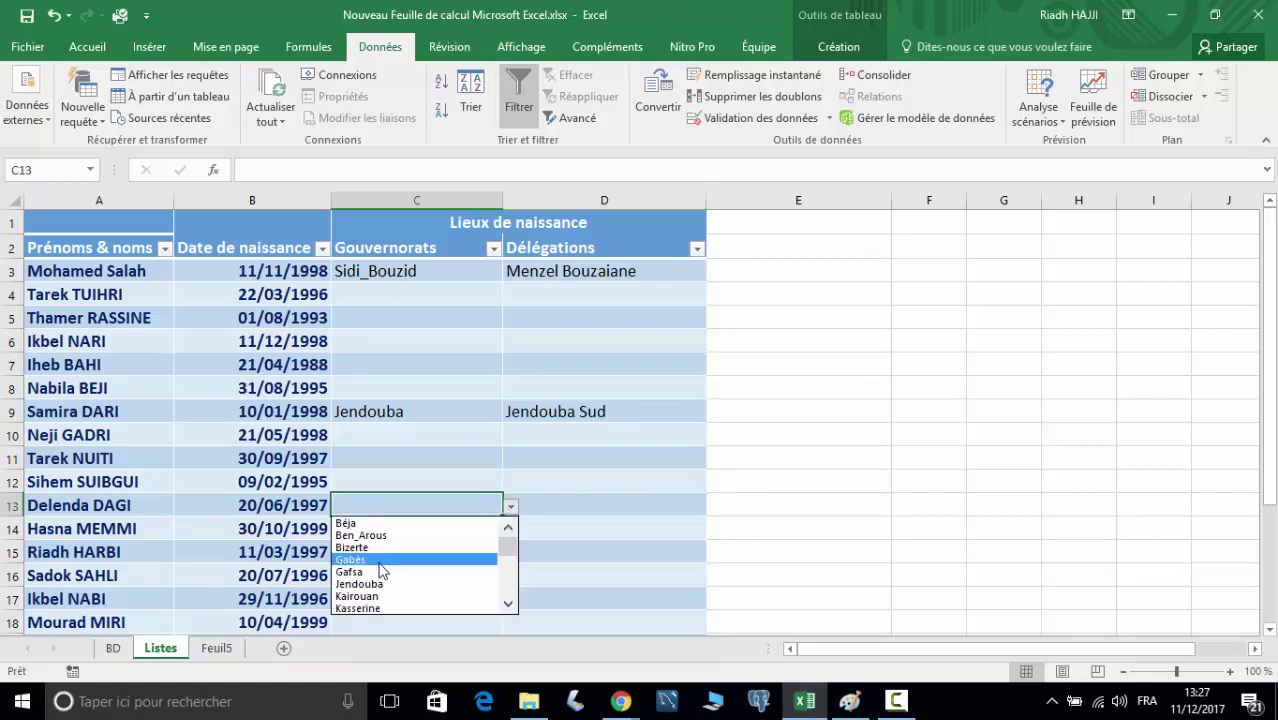
pyautogui.press('Escape')
pyautogui.write('Gafsa')
pyautogui.click(562, 497)
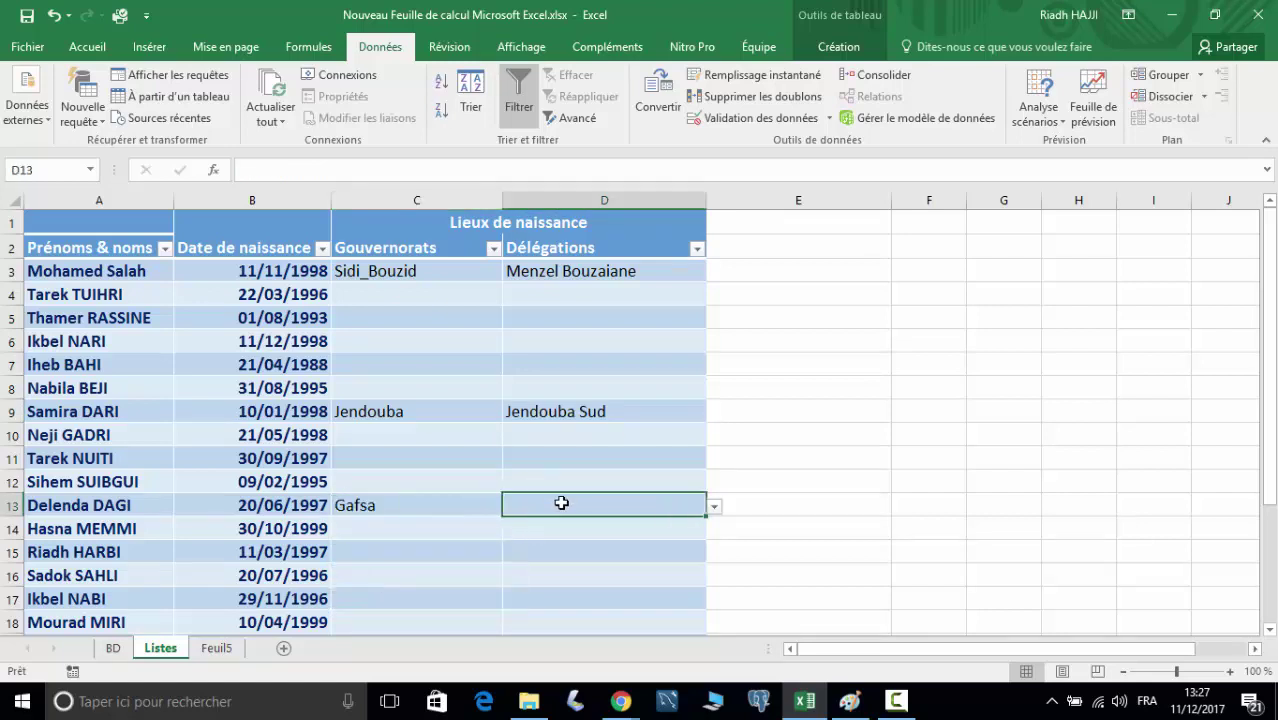
pyautogui.click(714, 508)
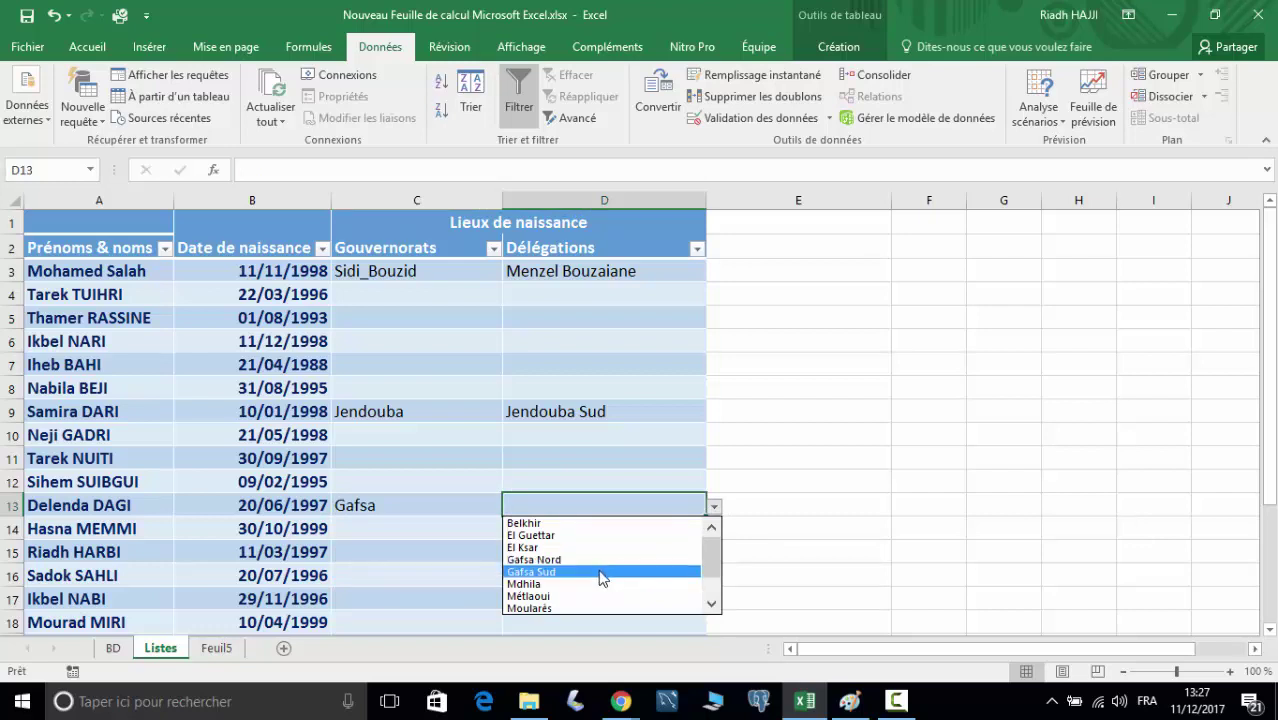
pyautogui.click(601, 572)
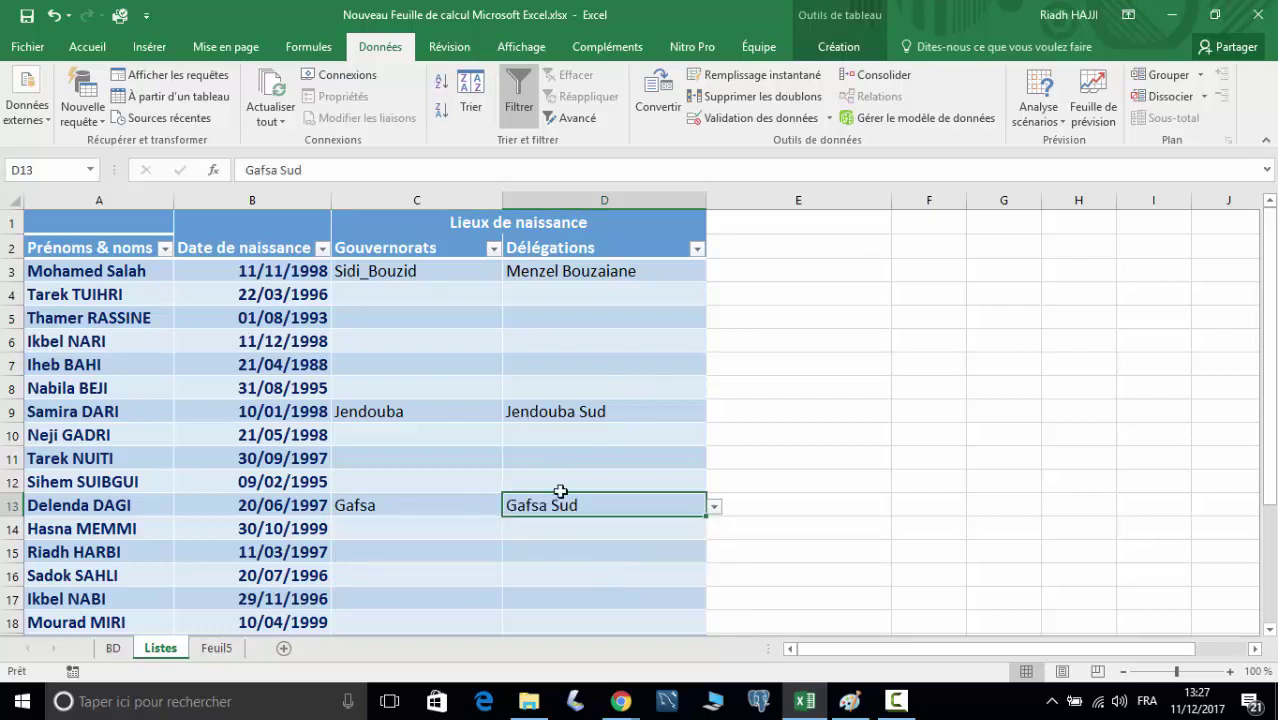
pyautogui.click(596, 457)
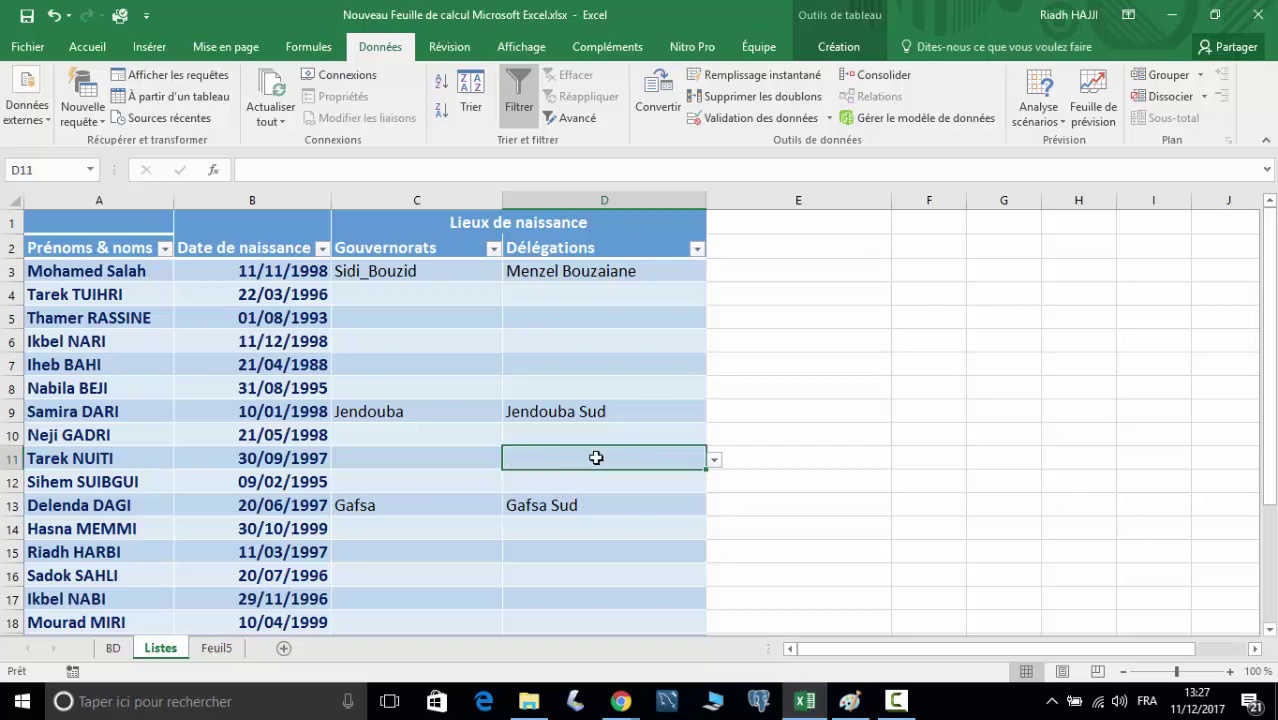